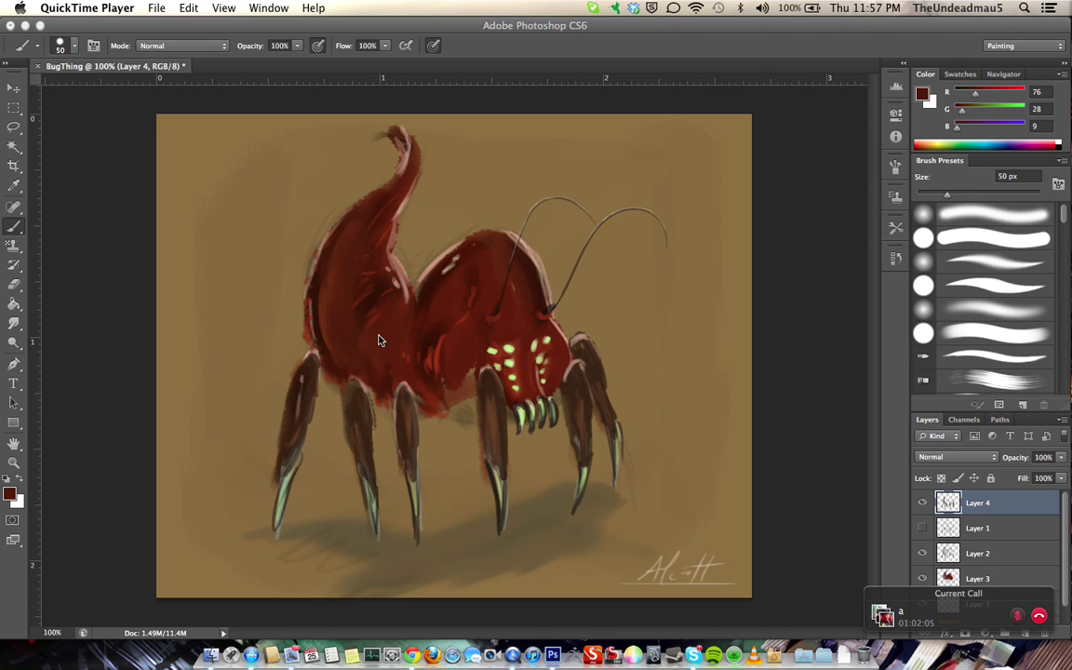
Bring Photoshop CS6 forward and keep the Painting workspace selected in the workspace switcher
{"action": "left_click", "coordinate": [1060, 48]}
{"action": "left_click", "coordinate": [1059, 48]}
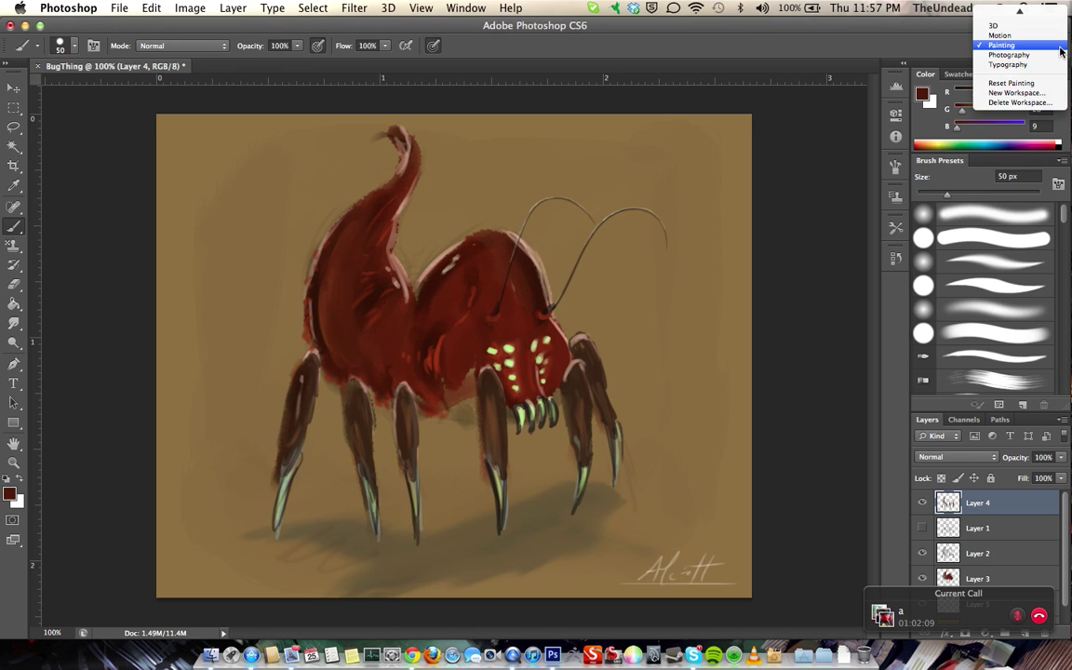
{"action": "scroll", "coordinate": [1020, 46], "scroll_direction": "up", "scroll_amount": 5}
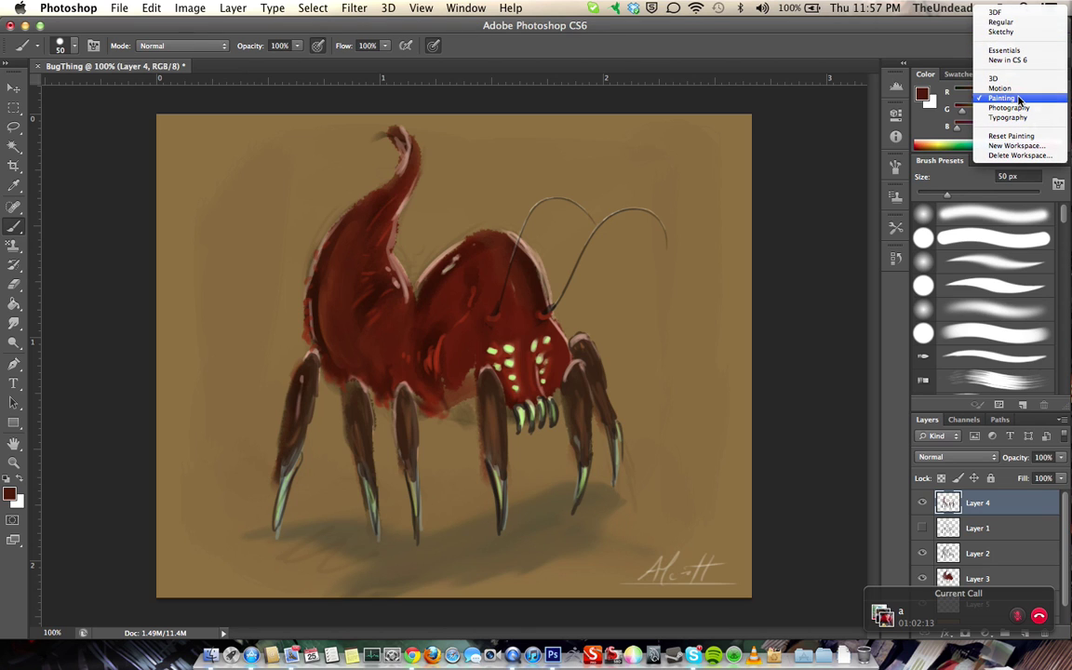
{"action": "left_click", "coordinate": [1002, 97]}
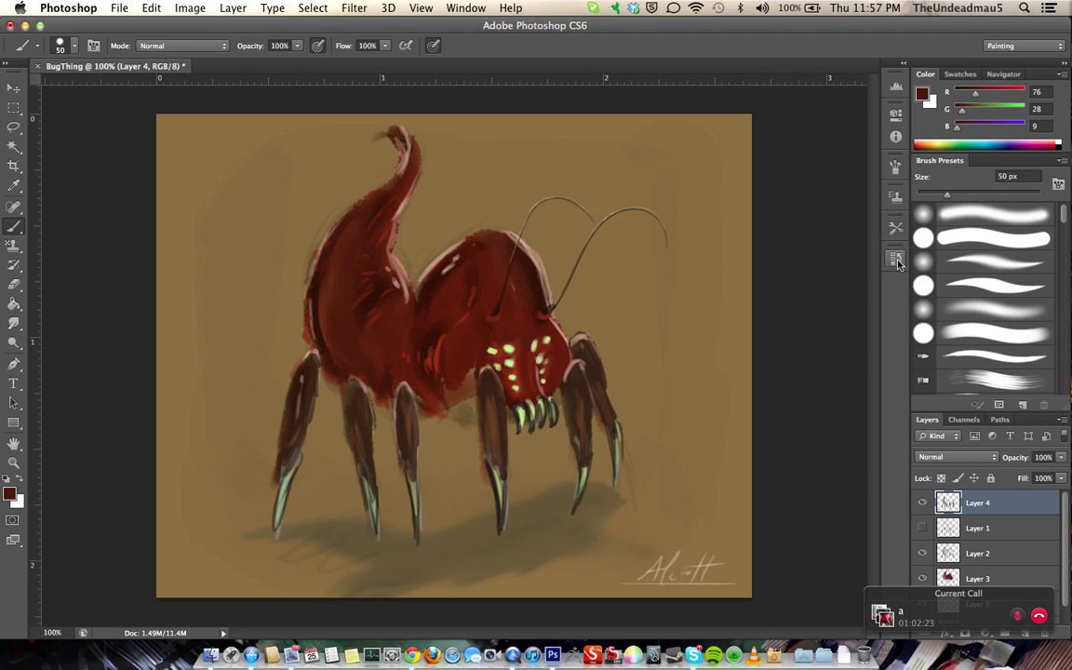
Show the Actions panel via Window > Actions, dock it as an icon, and expand it
{"action": "left_click", "coordinate": [461, 10]}
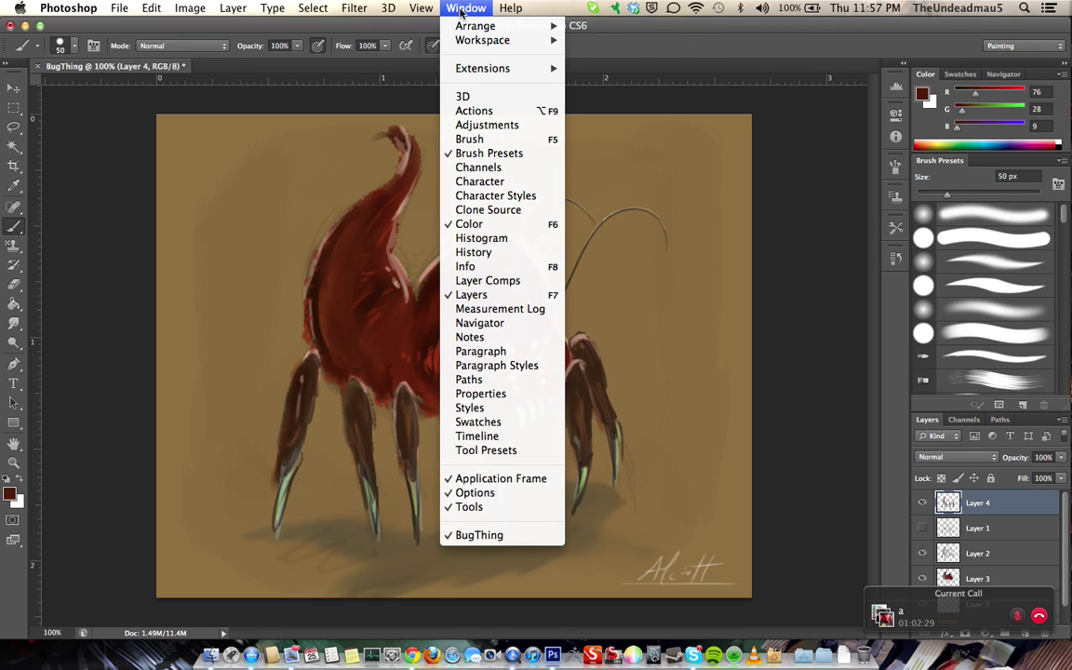
{"action": "left_click", "coordinate": [474, 112]}
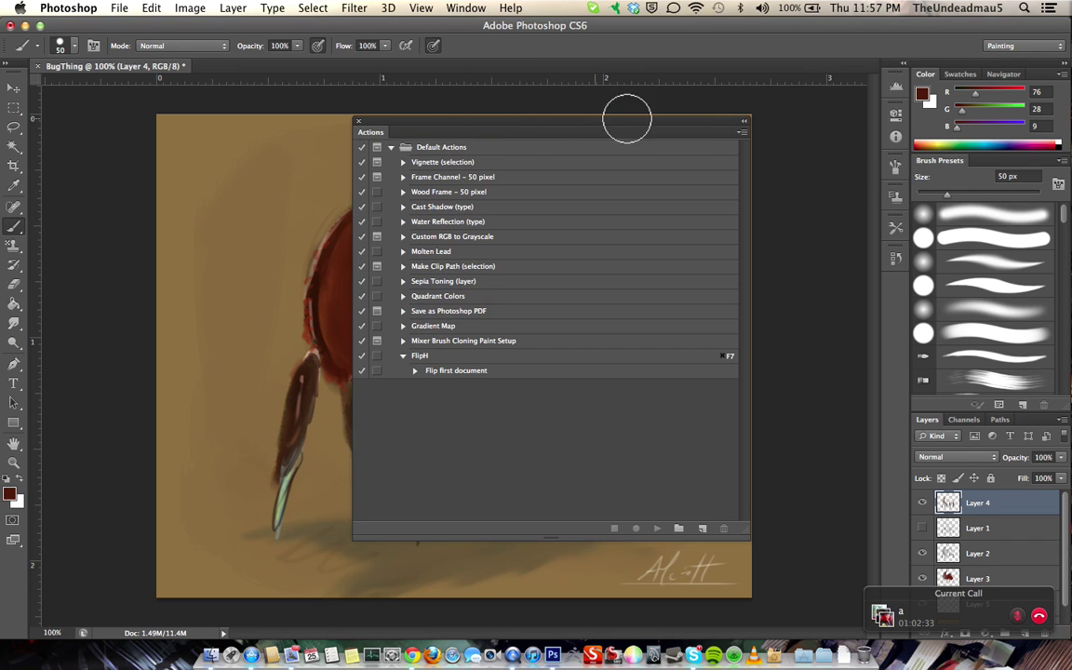
{"action": "left_click", "coordinate": [745, 125]}
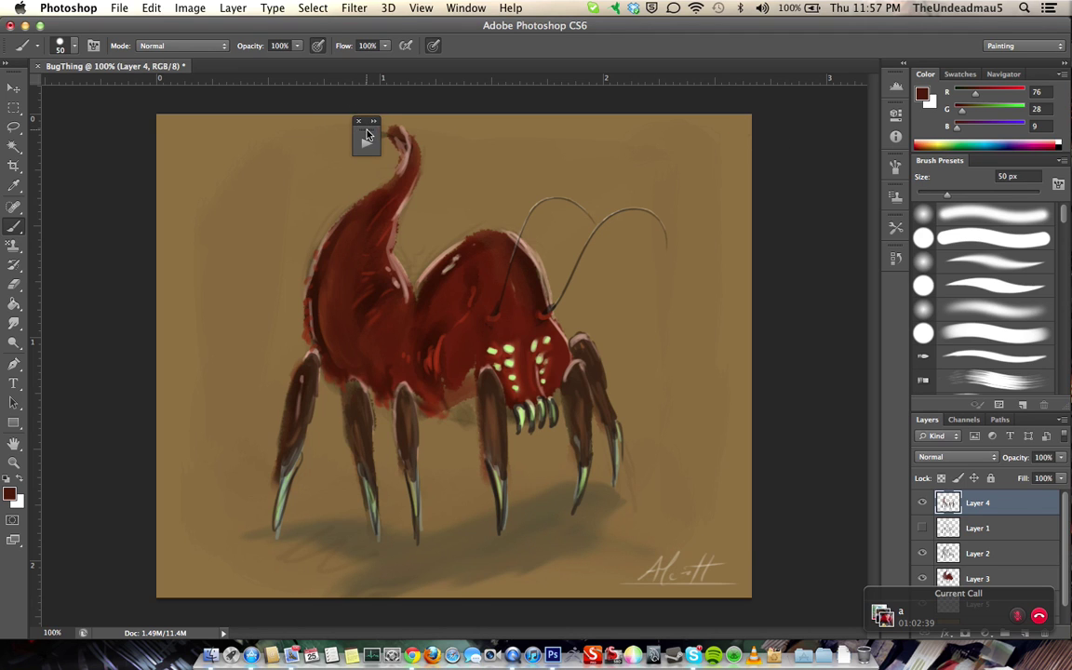
{"action": "left_click_drag", "start_coordinate": [368, 135], "coordinate": [895, 284]}
{"action": "left_click", "coordinate": [892, 290]}
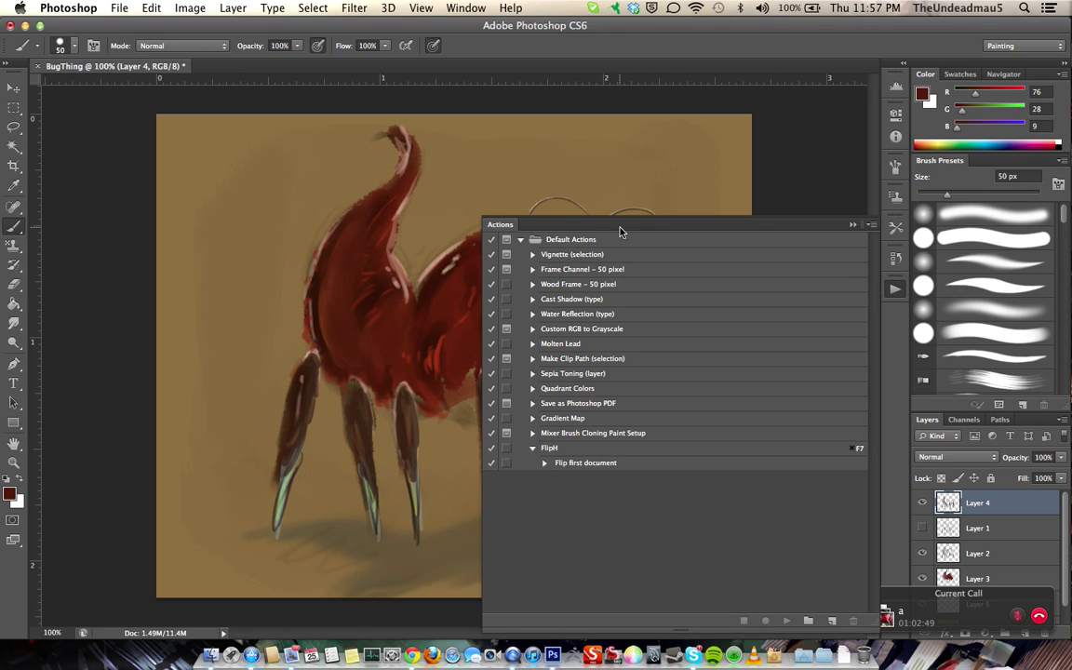
Delete the FlipH action from the Actions panel and confirm the deletion
{"action": "left_click_drag", "start_coordinate": [621, 232], "coordinate": [480, 70]}
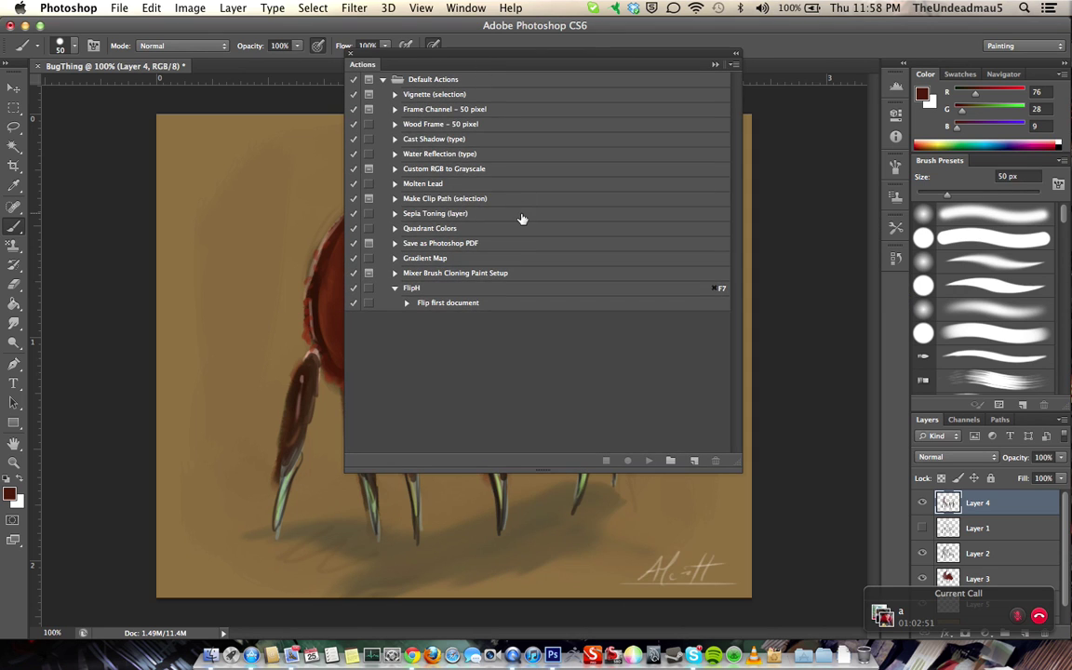
{"action": "left_click", "coordinate": [381, 288]}
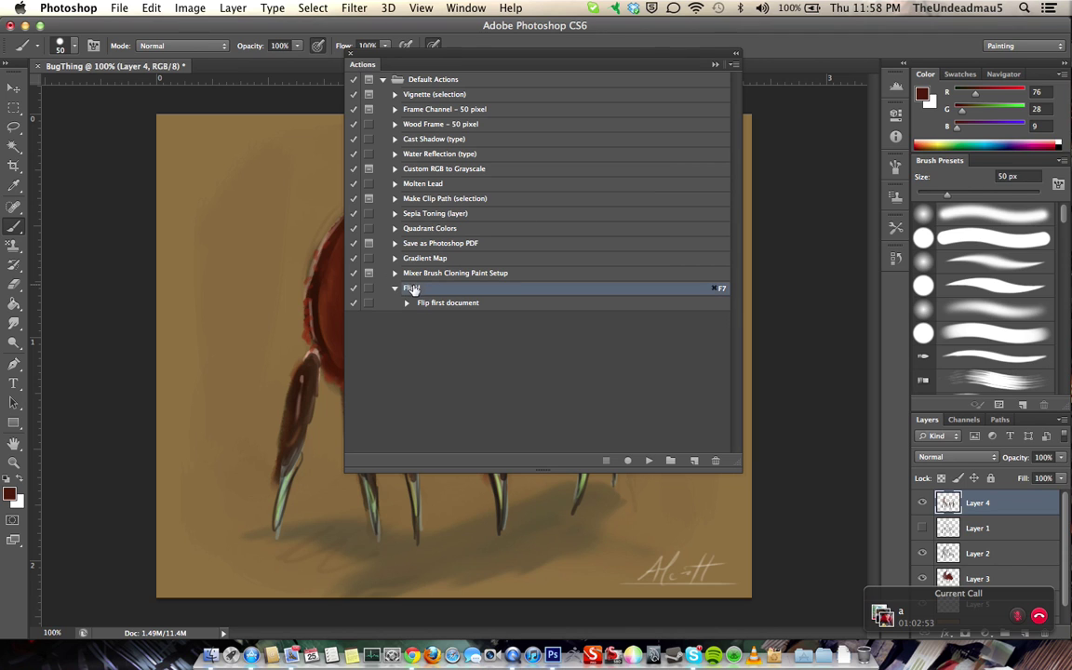
{"action": "left_click", "coordinate": [716, 461]}
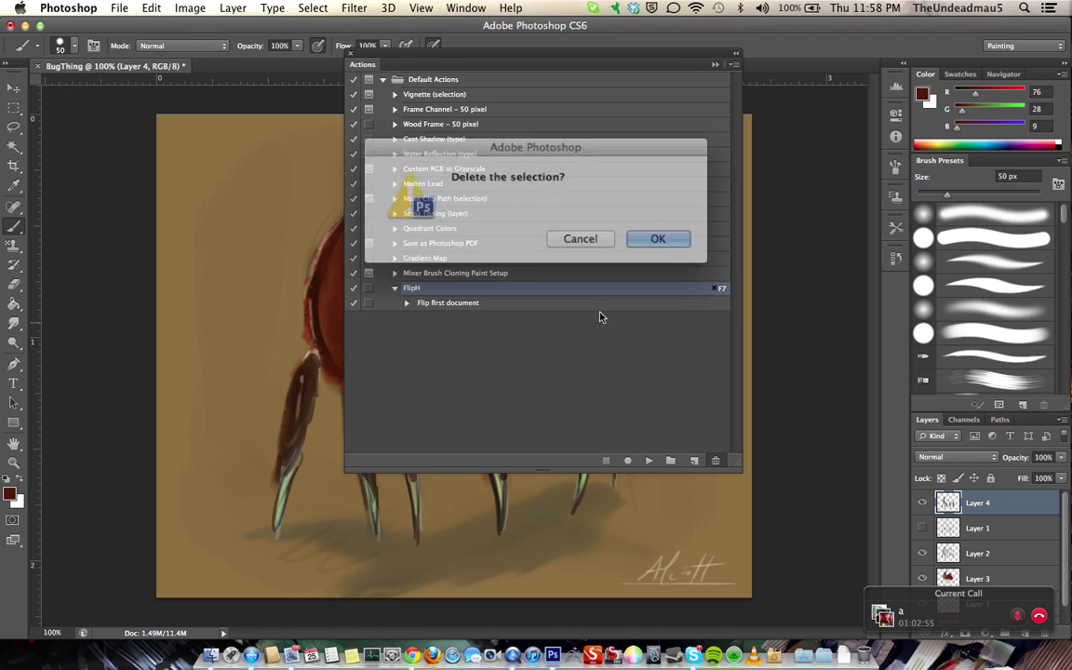
{"action": "left_click", "coordinate": [647, 239]}
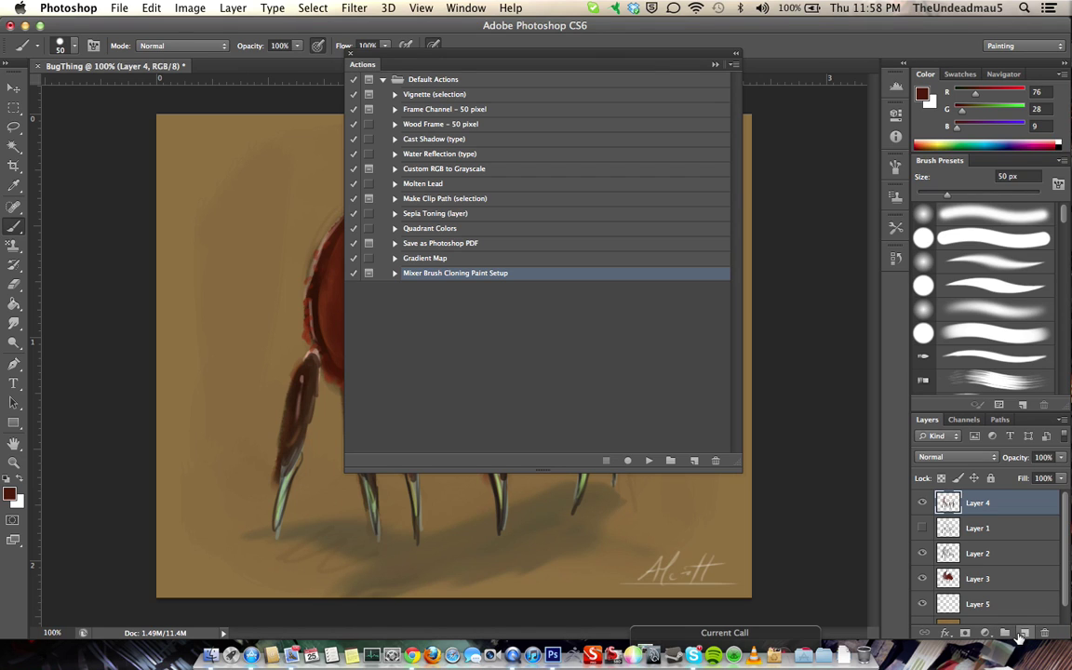
Create a new action named FlipH with the Command+F7 function-key shortcut
{"action": "left_click_drag", "start_coordinate": [499, 68], "coordinate": [445, 67]}
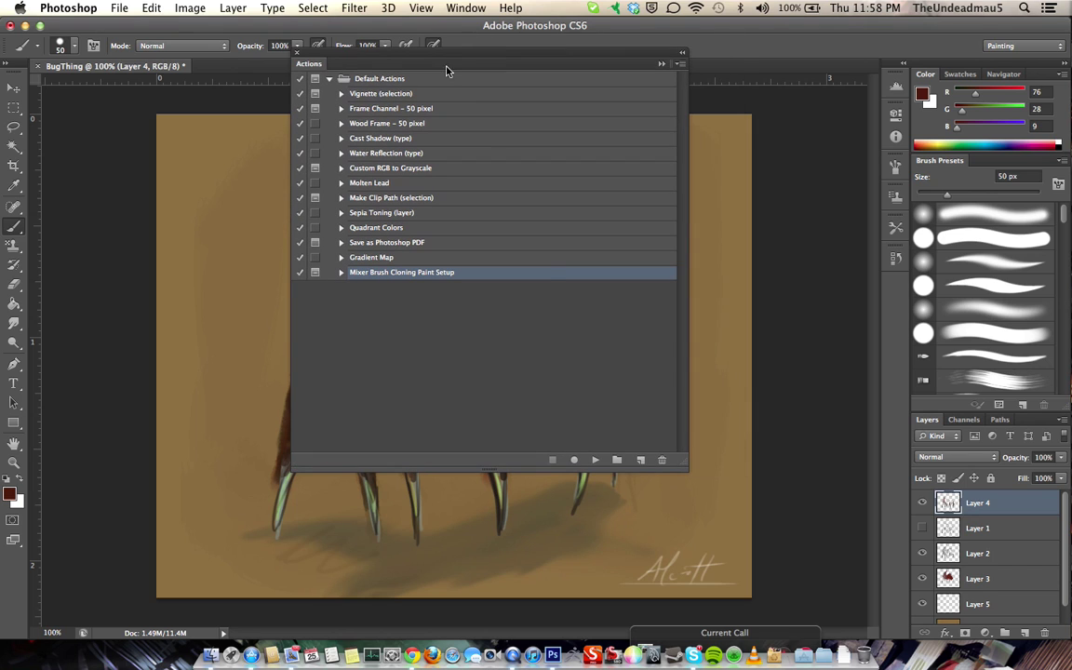
{"action": "left_click", "coordinate": [641, 460]}
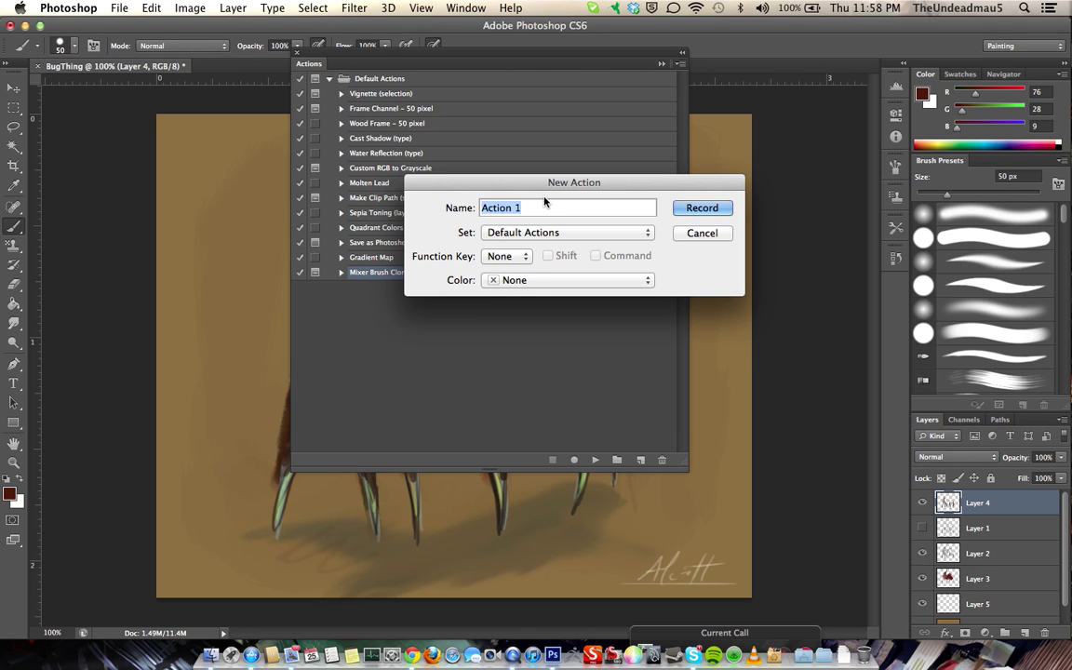
{"action": "type", "text": "FlipH"}
{"action": "left_click", "coordinate": [521, 256]}
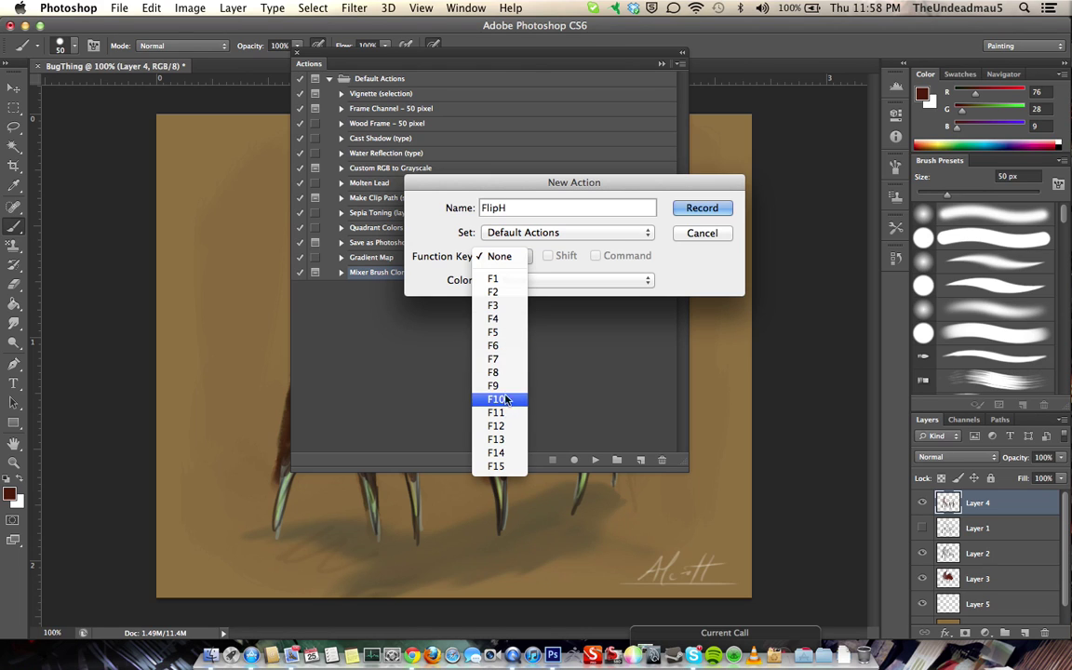
{"action": "left_click", "coordinate": [495, 360]}
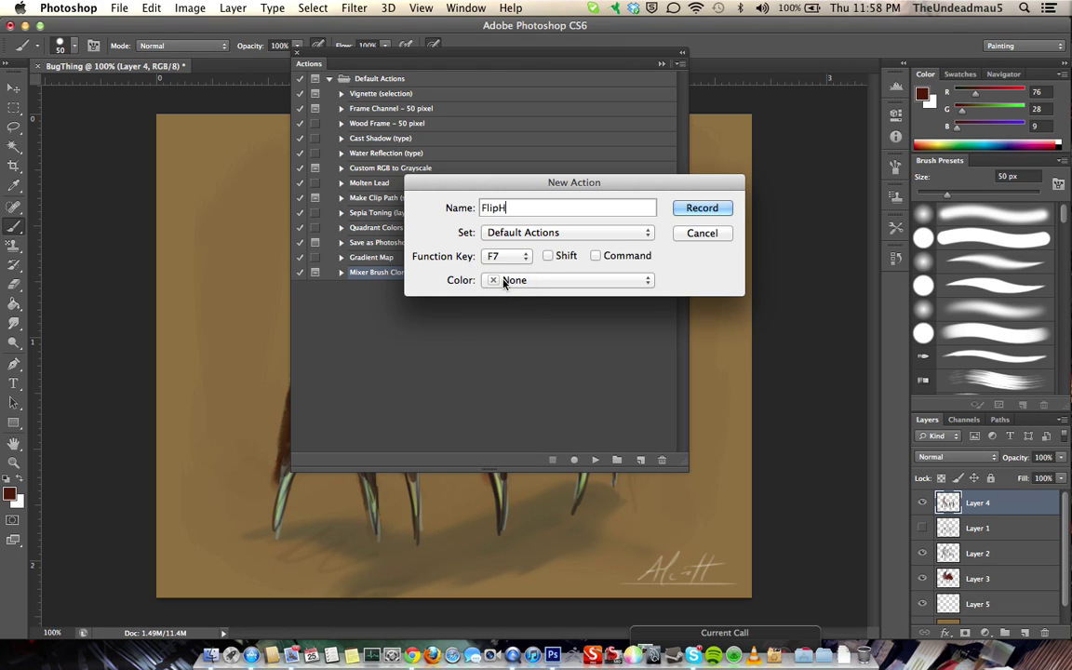
{"action": "left_click", "coordinate": [597, 256]}
{"action": "left_click", "coordinate": [546, 257]}
{"action": "left_click", "coordinate": [596, 256]}
{"action": "left_click", "coordinate": [549, 257]}
{"action": "left_click", "coordinate": [596, 256]}
Start recording the FlipH action and move the Actions panel beside the Layers panel
{"action": "left_click", "coordinate": [694, 208]}
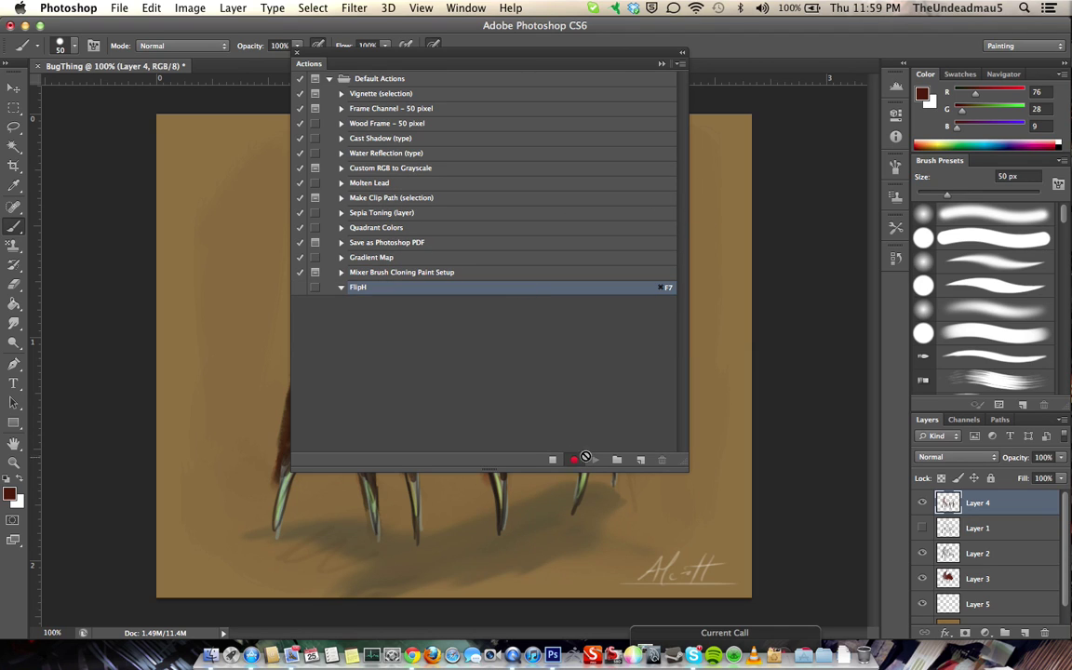
{"action": "left_click", "coordinate": [574, 457]}
{"action": "left_click_drag", "start_coordinate": [403, 53], "coordinate": [743, 153]}
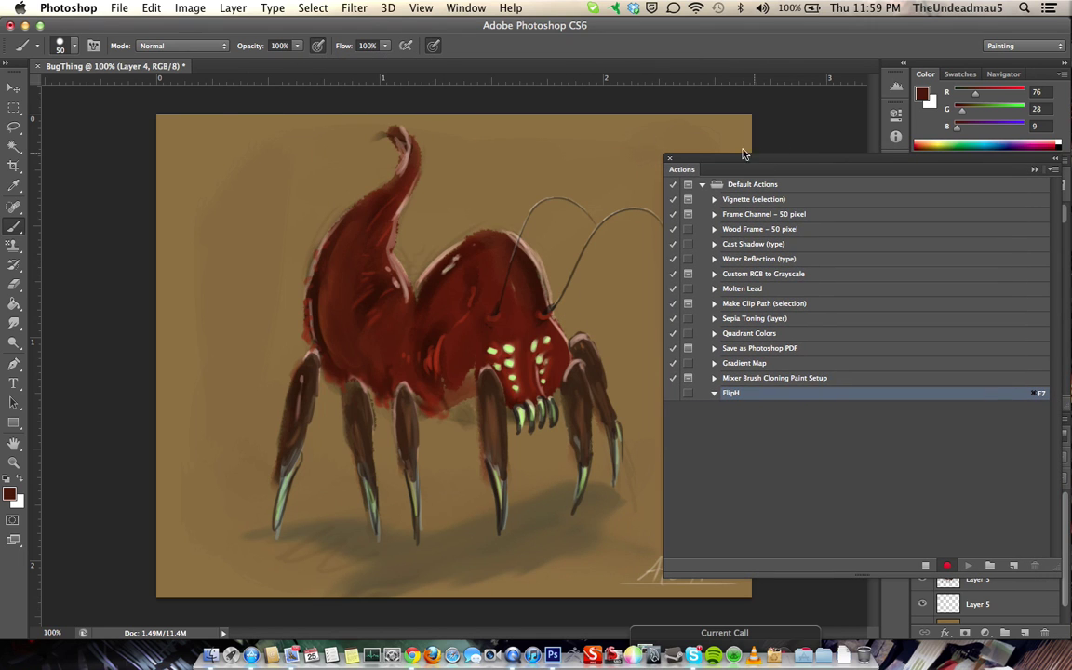
Record Image > Image Rotation > Flip Canvas Horizontal, then paint the dip behind the bug's back
{"action": "left_click", "coordinate": [191, 10]}
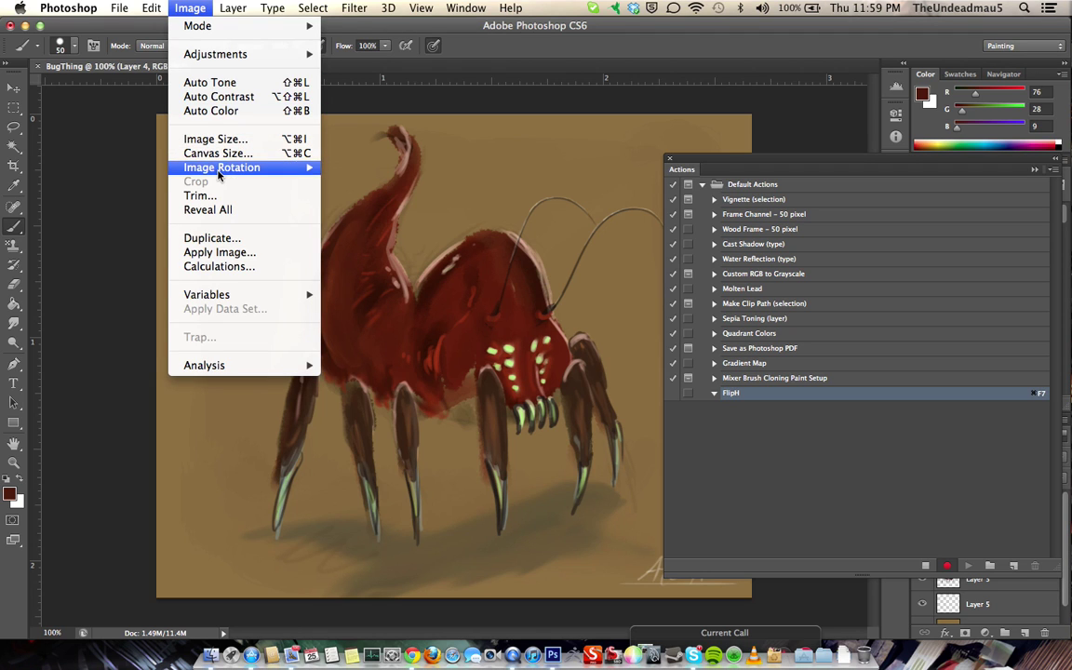
{"action": "mouse_move", "coordinate": [219, 173]}
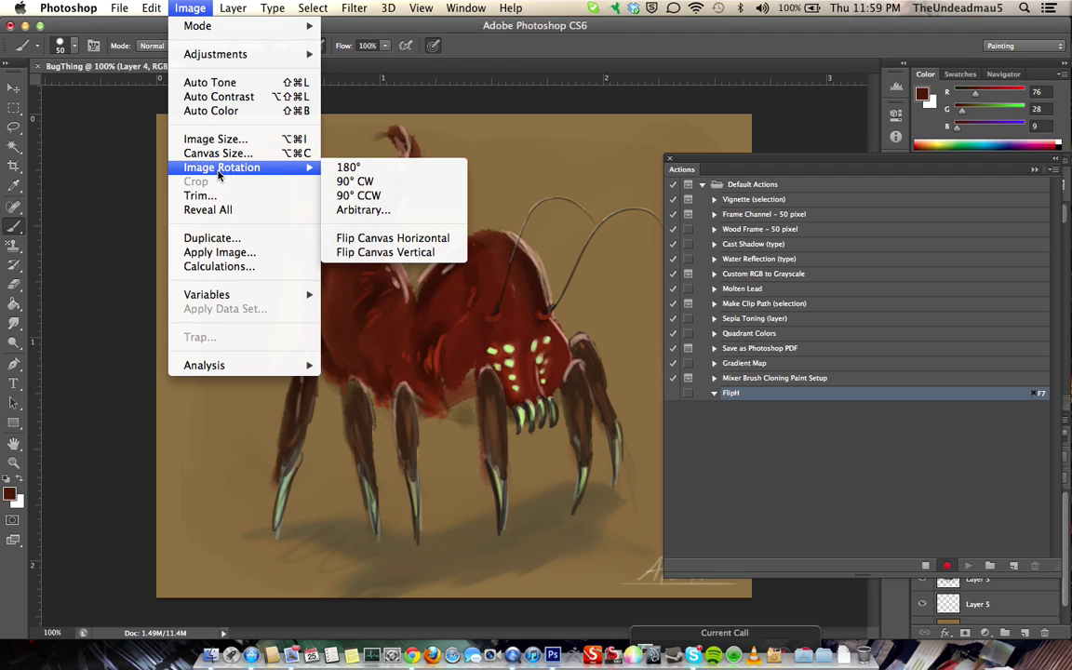
{"action": "left_click", "coordinate": [362, 240]}
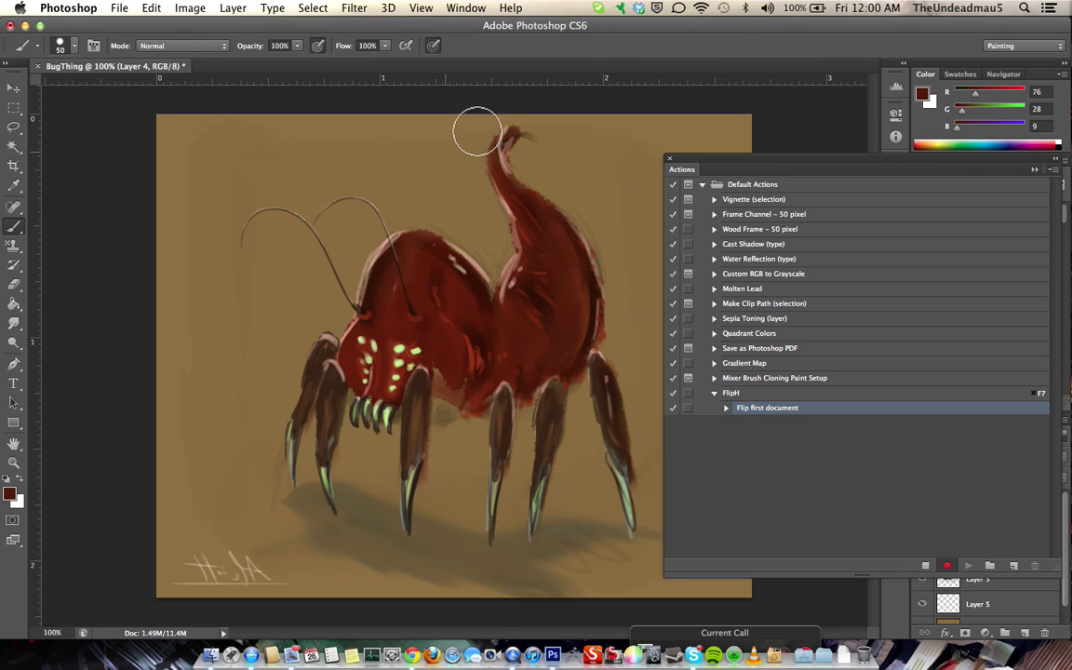
{"action": "mouse_move", "coordinate": [497, 248]}
{"action": "left_mouse_down"}
{"action": "mouse_move", "coordinate": [517, 256]}
{"action": "mouse_move", "coordinate": [476, 229]}
{"action": "left_mouse_up"}
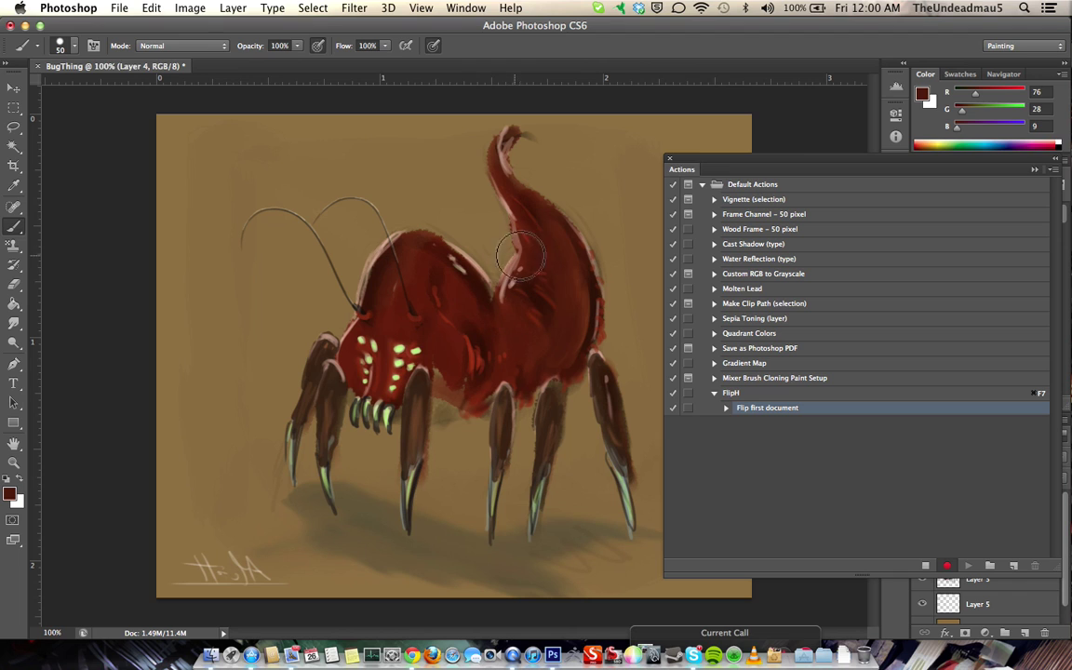
Stop recording FlipH and test the canvas flip by pressing F2 several times
{"action": "left_click", "coordinate": [925, 567]}
{"action": "left_click_drag", "start_coordinate": [845, 167], "coordinate": [968, 292]}
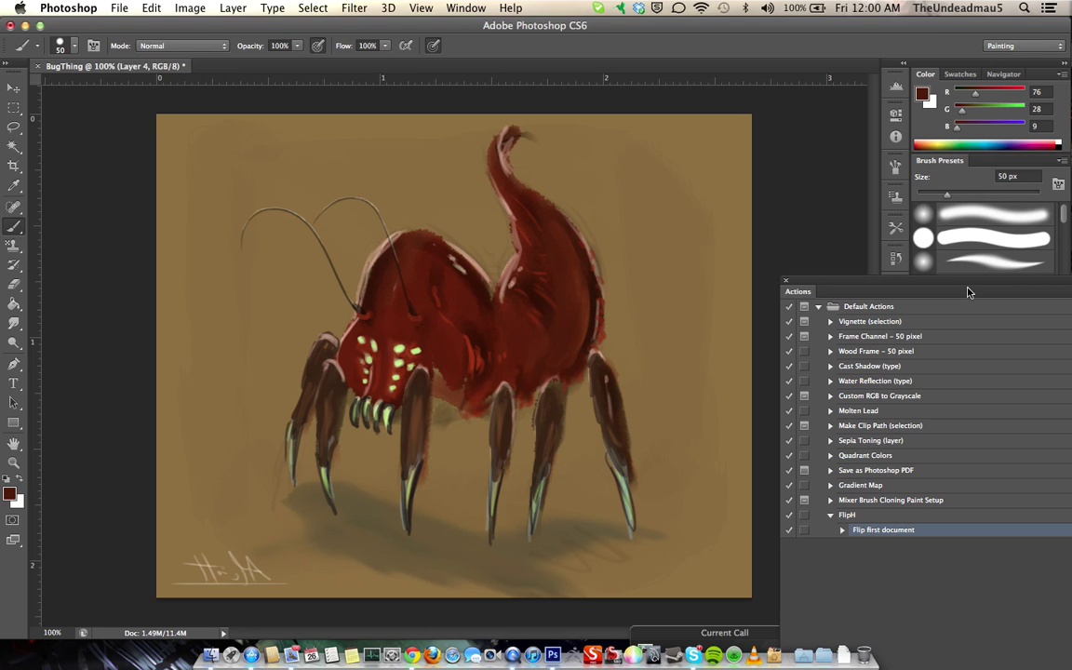
{"action": "key", "text": "F2"}
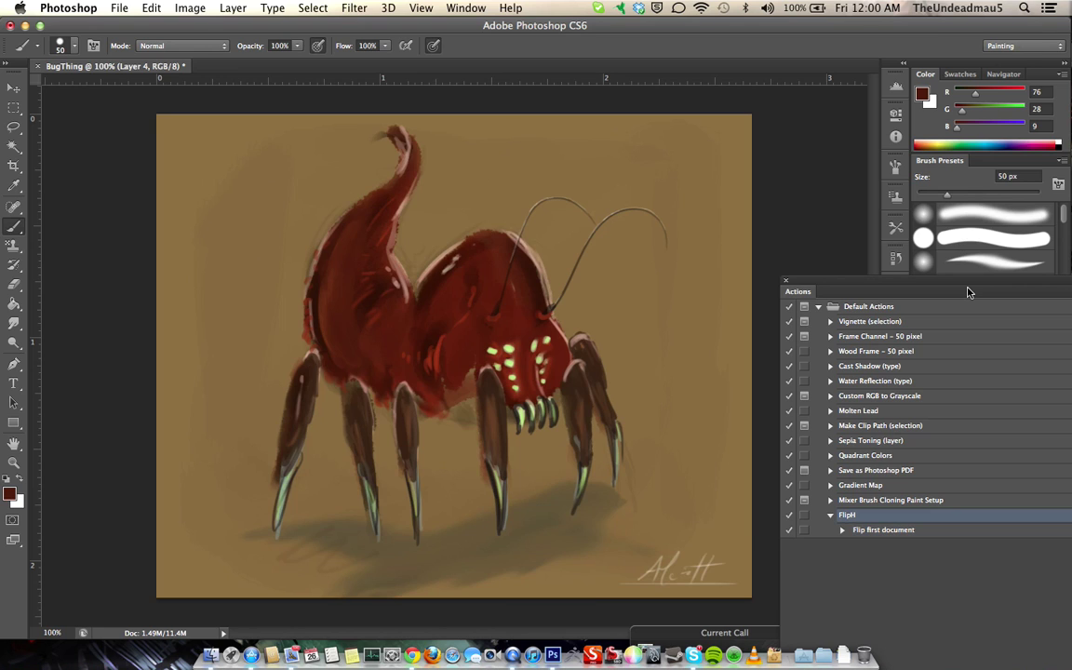
{"action": "key", "text": "F2"}
{"action": "key", "text": "F2"}
{"action": "key", "text": "F2"}
{"action": "key", "text": "F2"}
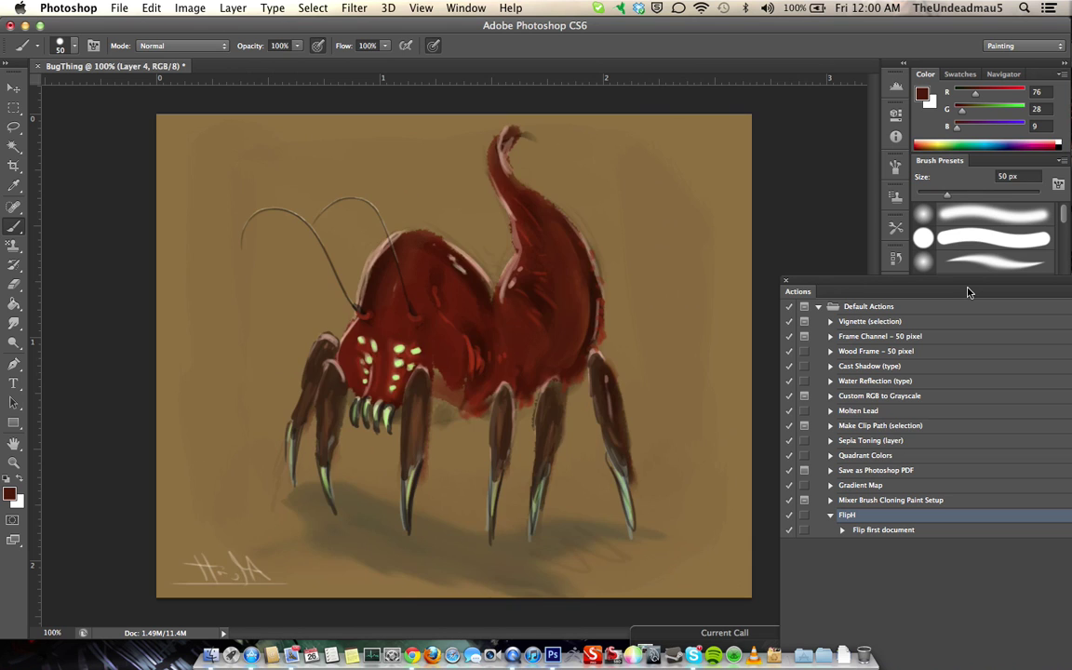
{"action": "key", "text": "F2"}
{"action": "key", "text": "F2"}
{"action": "key", "text": "F2"}
{"action": "key", "text": "F2"}
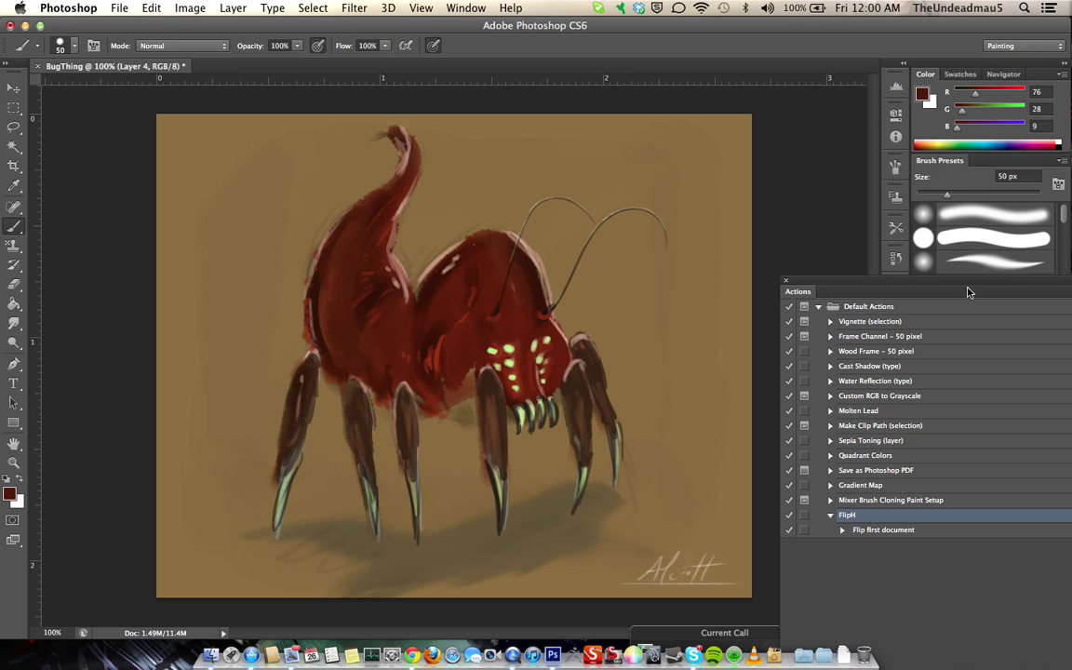
Collapse the floating Actions panel to an icon and dock it with the right-hand panels
{"action": "mouse_move", "coordinate": [875, 291]}
{"action": "left_mouse_down"}
{"action": "mouse_move", "coordinate": [639, 75]}
{"action": "mouse_move", "coordinate": [455, 87]}
{"action": "mouse_move", "coordinate": [574, 110]}
{"action": "mouse_move", "coordinate": [547, 149]}
{"action": "left_mouse_up"}
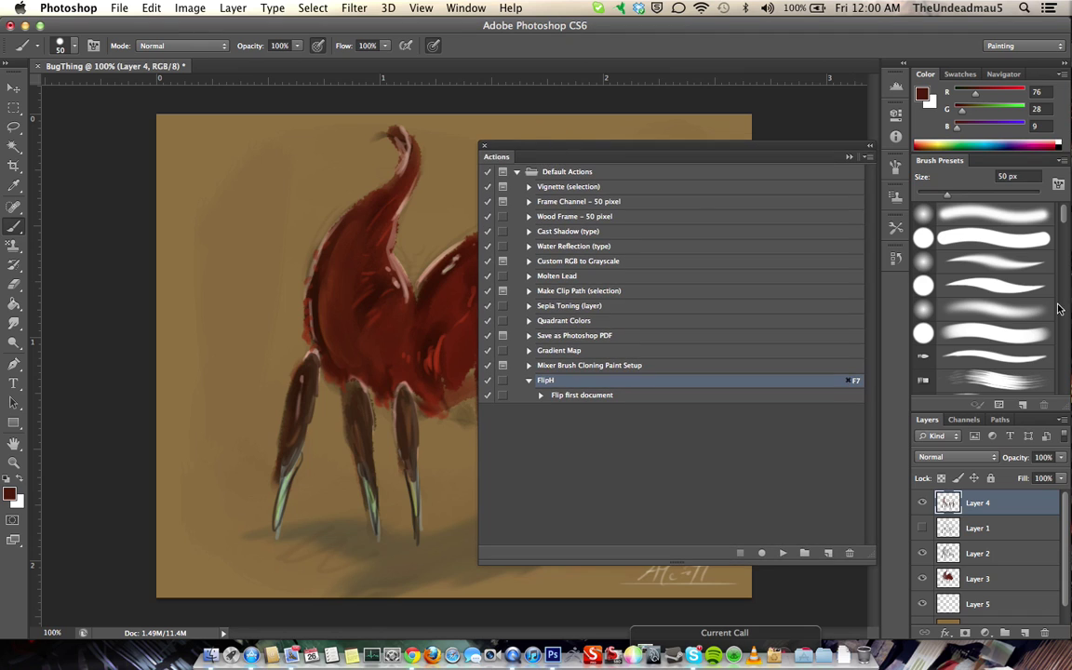
{"action": "left_click", "coordinate": [871, 152]}
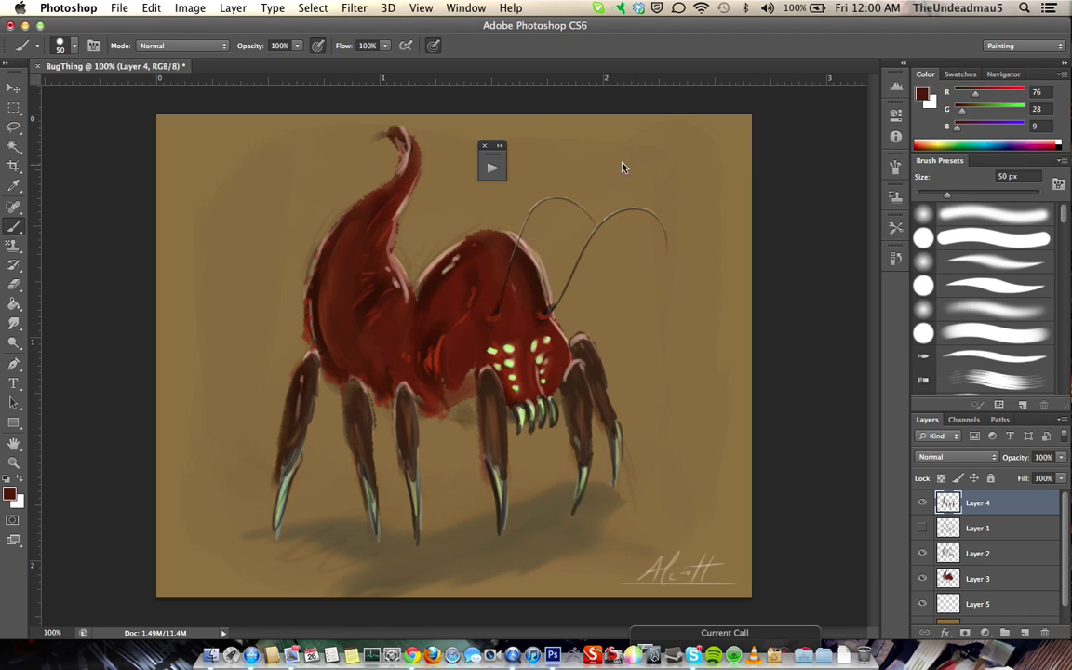
{"action": "left_click_drag", "start_coordinate": [492, 158], "coordinate": [897, 296]}
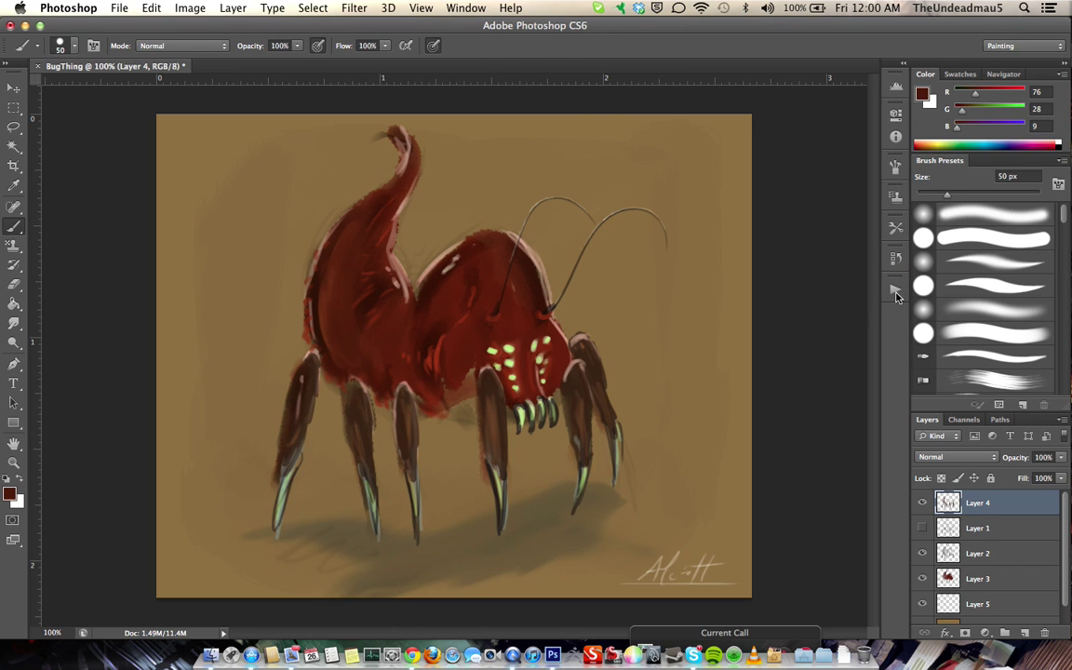
Minimize Photoshop, open System Preferences from the Dock, and go to the Wacom Tablet pane
{"action": "left_click", "coordinate": [25, 25]}
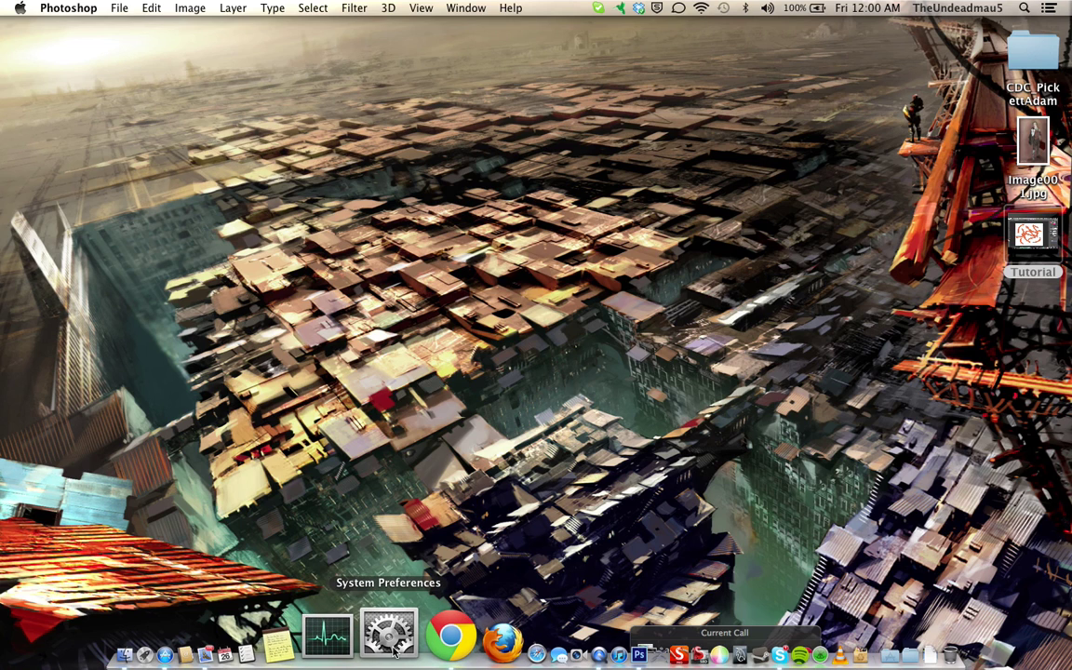
{"action": "left_click", "coordinate": [394, 651]}
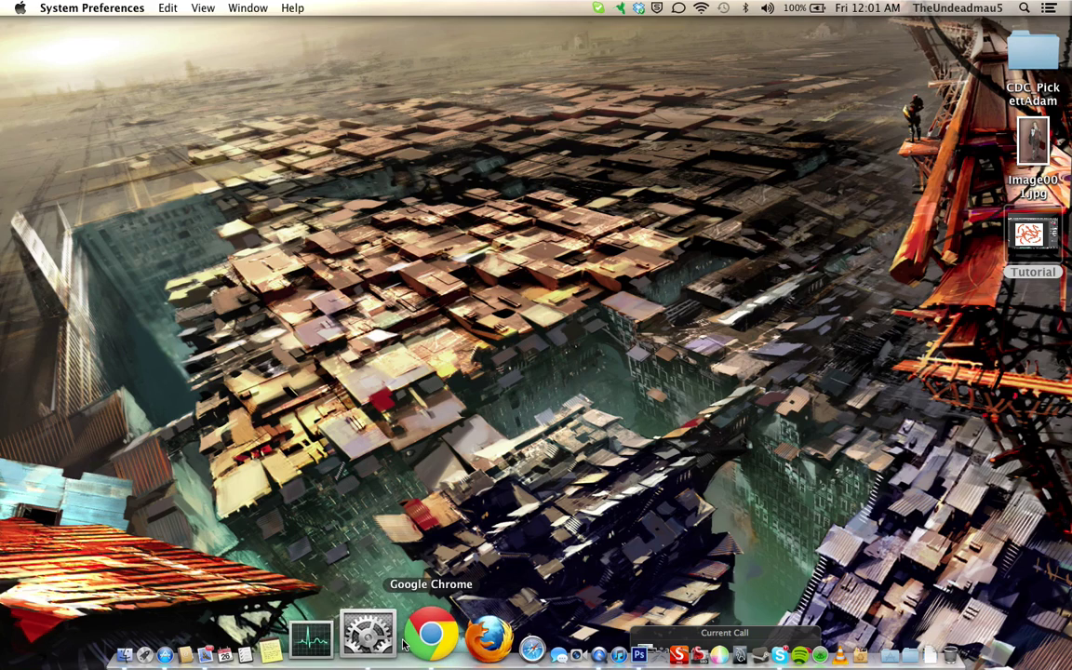
{"action": "left_click", "coordinate": [378, 636]}
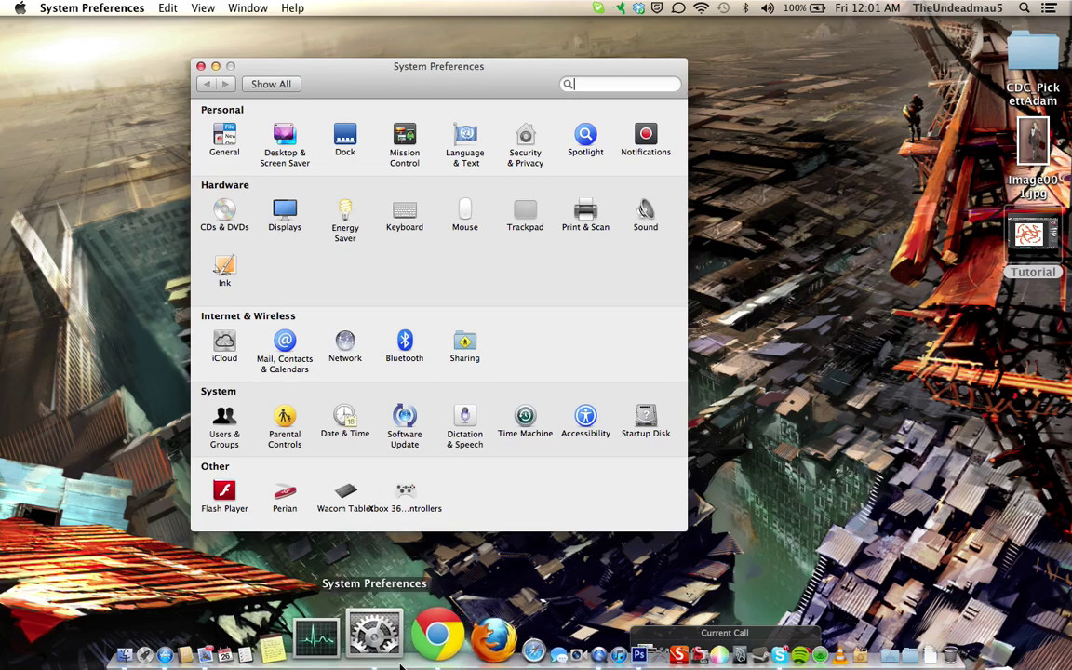
{"action": "left_click_drag", "start_coordinate": [352, 65], "coordinate": [416, 64]}
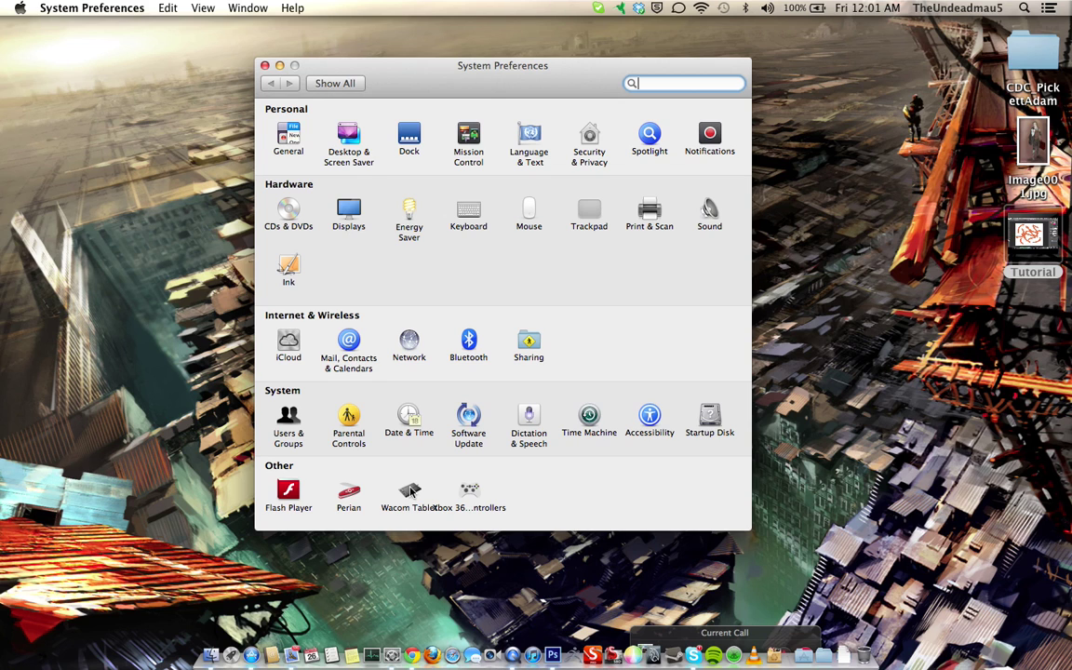
{"action": "left_click", "coordinate": [411, 493]}
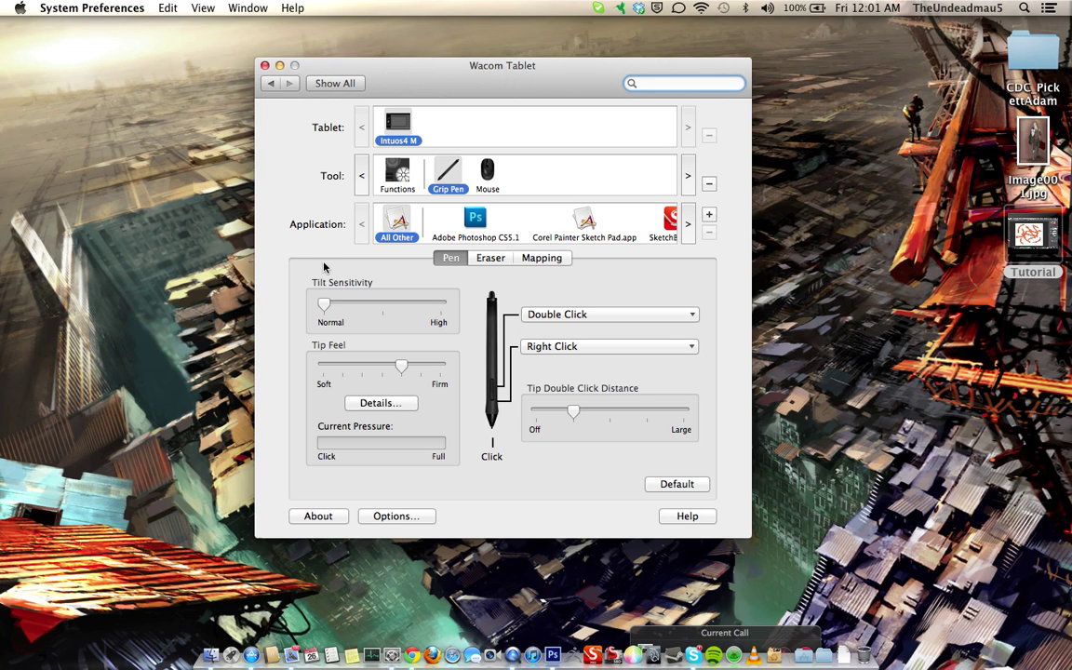
Switch the Tool row to Functions and browse each application's ExpressKeys, ending on SketchBookPro
{"action": "left_click", "coordinate": [398, 173]}
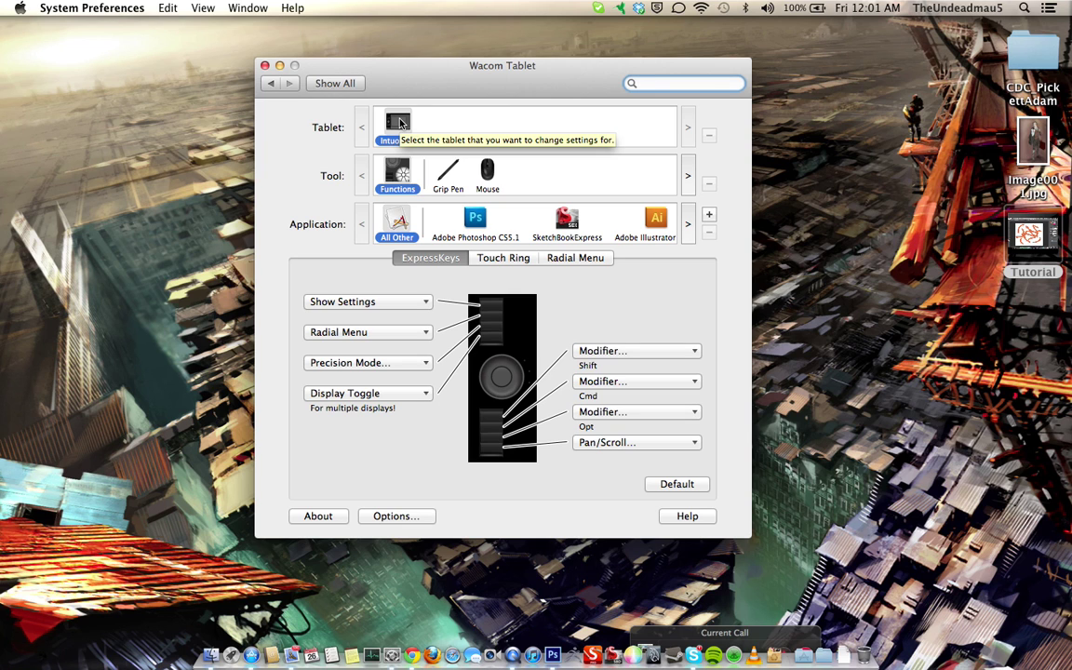
{"action": "mouse_move", "coordinate": [410, 73]}
{"action": "left_mouse_down"}
{"action": "mouse_move", "coordinate": [453, 75]}
{"action": "mouse_move", "coordinate": [429, 78]}
{"action": "left_mouse_up"}
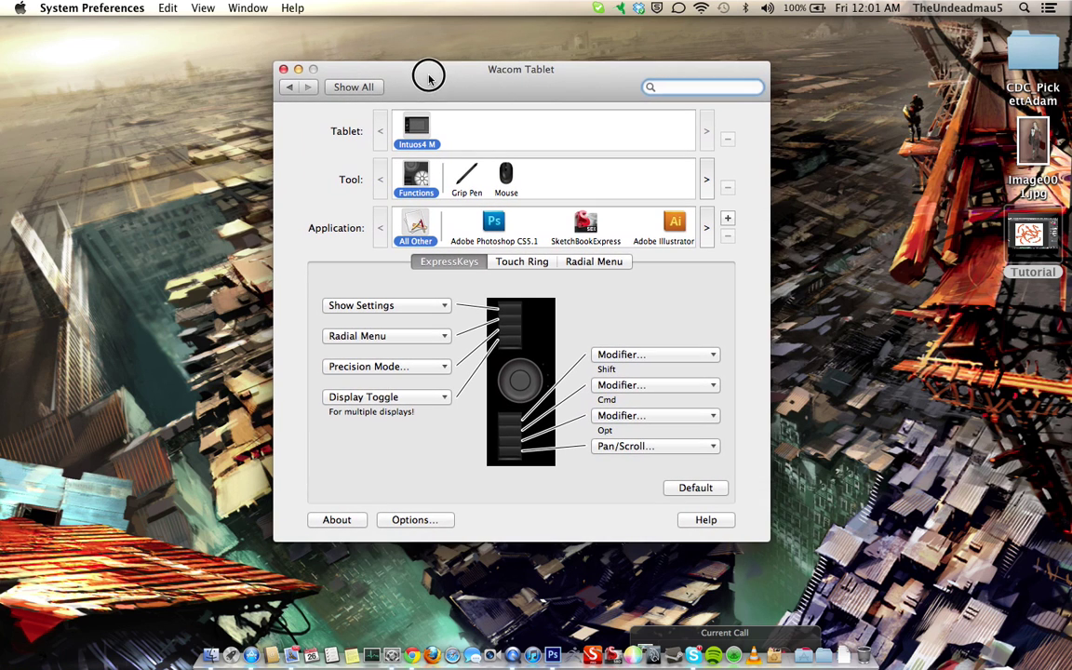
{"action": "left_click", "coordinate": [703, 228]}
{"action": "left_click", "coordinate": [704, 228]}
{"action": "left_click", "coordinate": [706, 229]}
{"action": "left_click", "coordinate": [706, 229]}
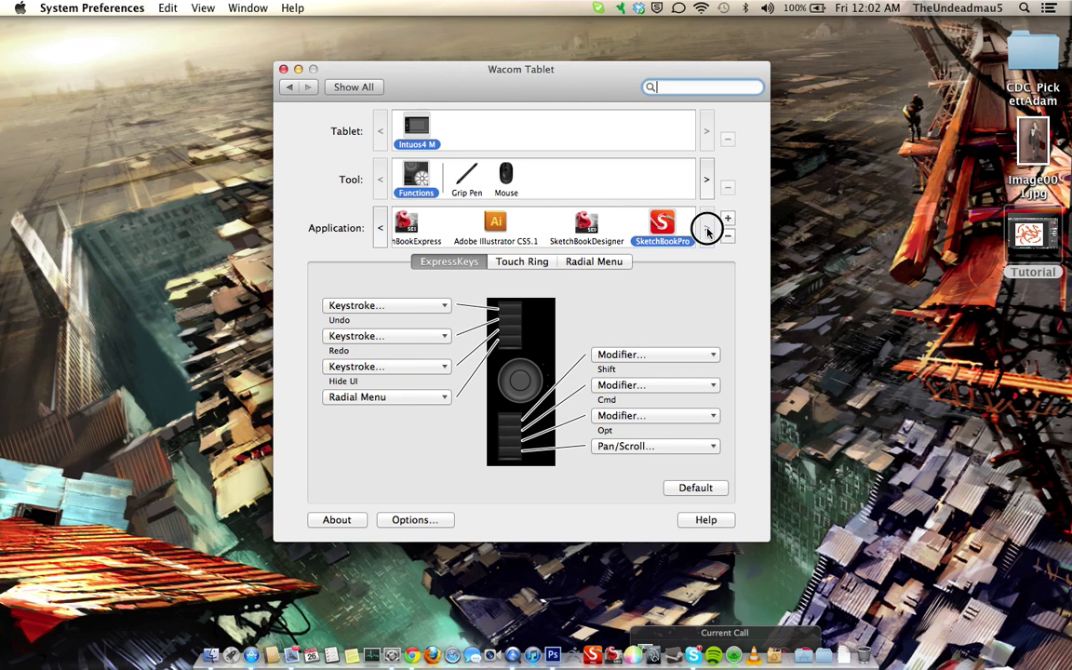
{"action": "left_click", "coordinate": [382, 229]}
{"action": "left_click", "coordinate": [382, 229]}
{"action": "left_click", "coordinate": [381, 229]}
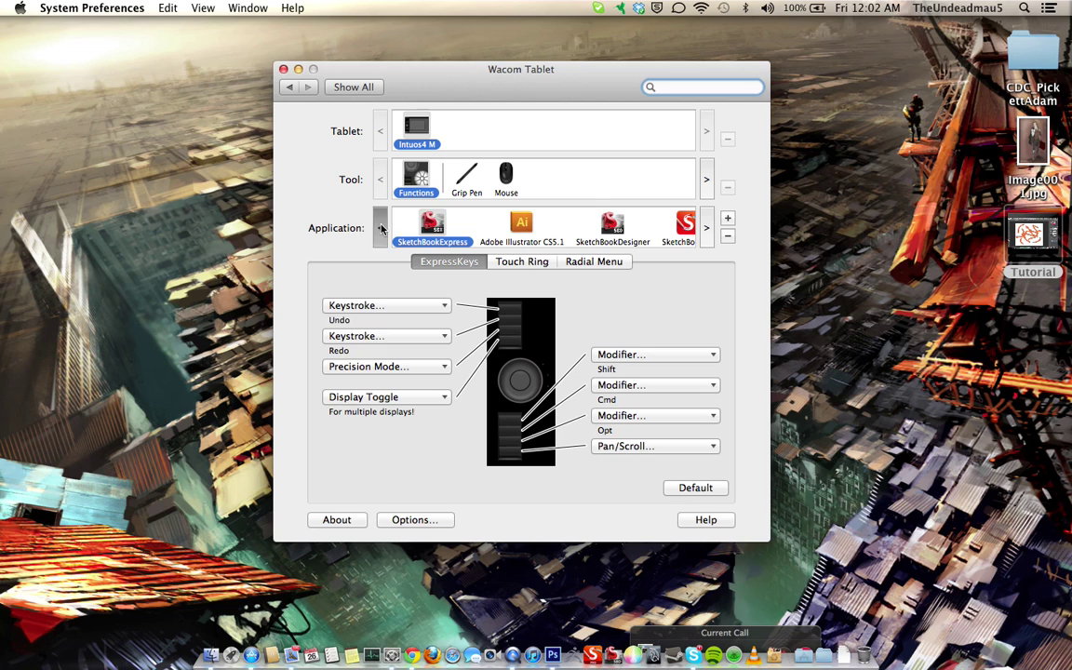
{"action": "left_click", "coordinate": [382, 229]}
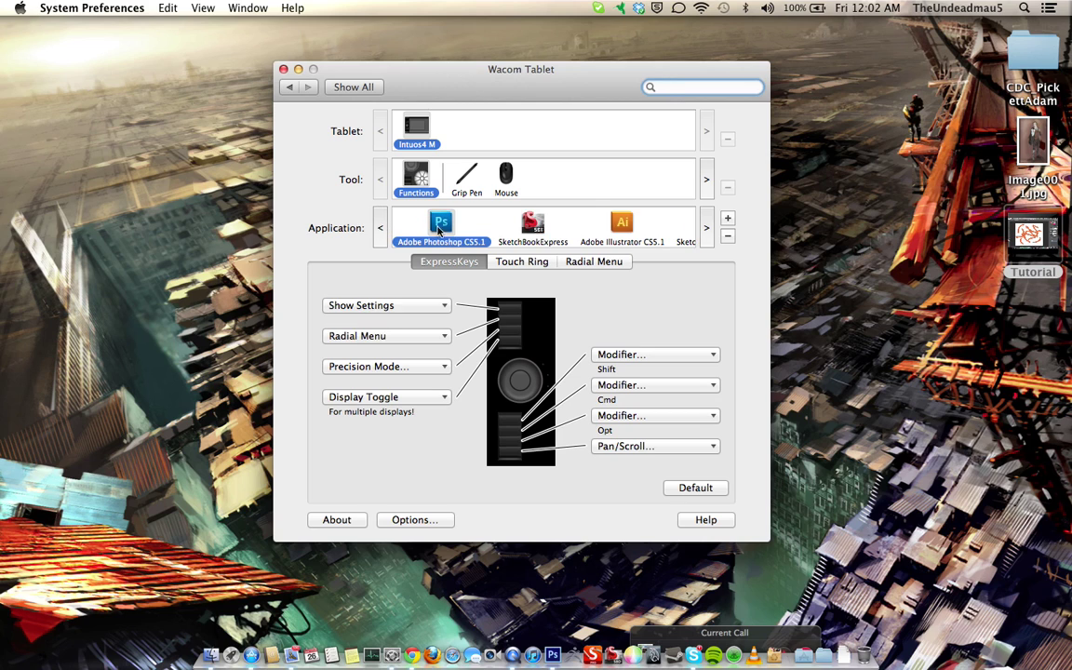
{"action": "left_click", "coordinate": [709, 228]}
{"action": "left_click", "coordinate": [708, 228]}
{"action": "left_click", "coordinate": [709, 228]}
{"action": "left_click", "coordinate": [709, 228]}
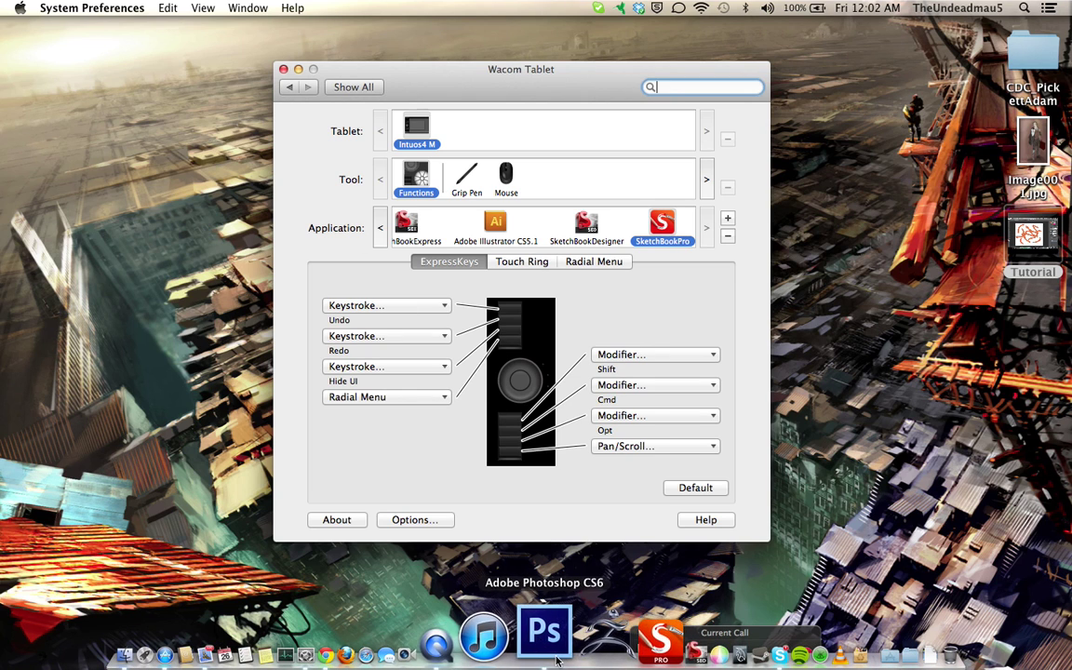
Add Adobe Photoshop CS6 from Applications > Adobe Photoshop CS6 to the Wacom application list
{"action": "left_click", "coordinate": [728, 218]}
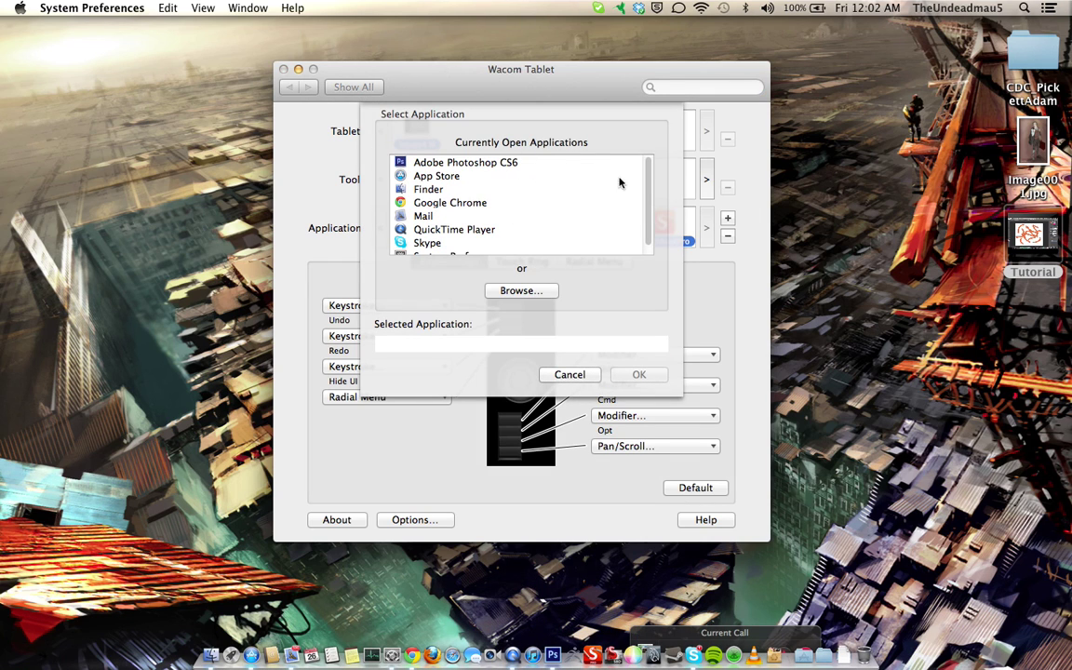
{"action": "mouse_move", "coordinate": [651, 184]}
{"action": "left_mouse_down"}
{"action": "mouse_move", "coordinate": [654, 202]}
{"action": "mouse_move", "coordinate": [642, 168]}
{"action": "mouse_move", "coordinate": [641, 220]}
{"action": "mouse_move", "coordinate": [647, 166]}
{"action": "left_mouse_up"}
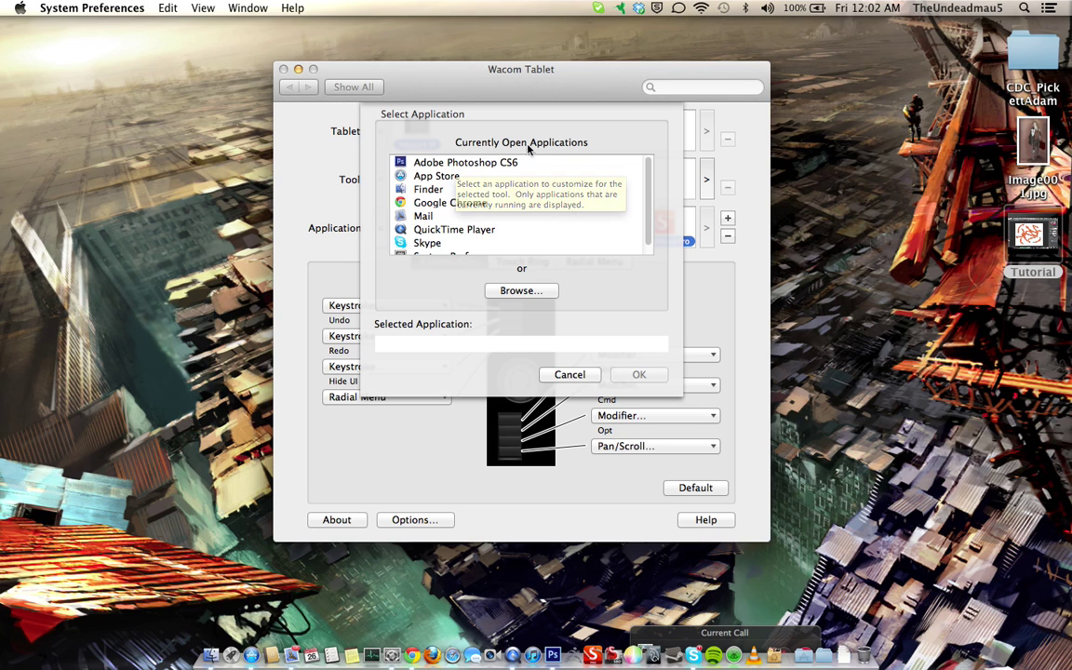
{"action": "left_click", "coordinate": [517, 292]}
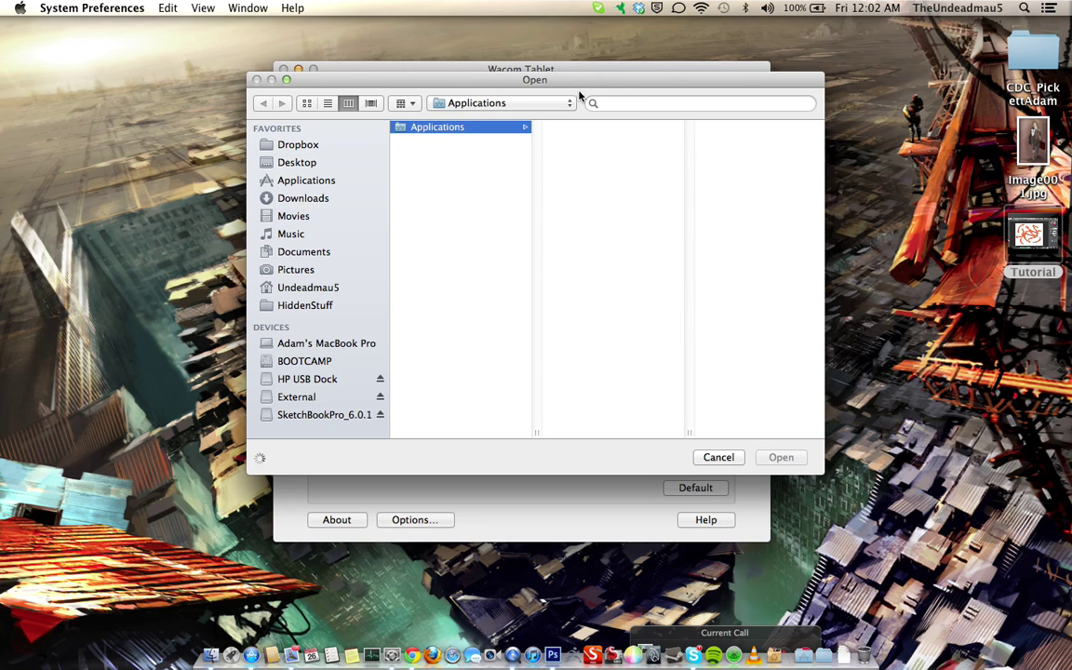
{"action": "left_click_drag", "start_coordinate": [582, 91], "coordinate": [503, 86]}
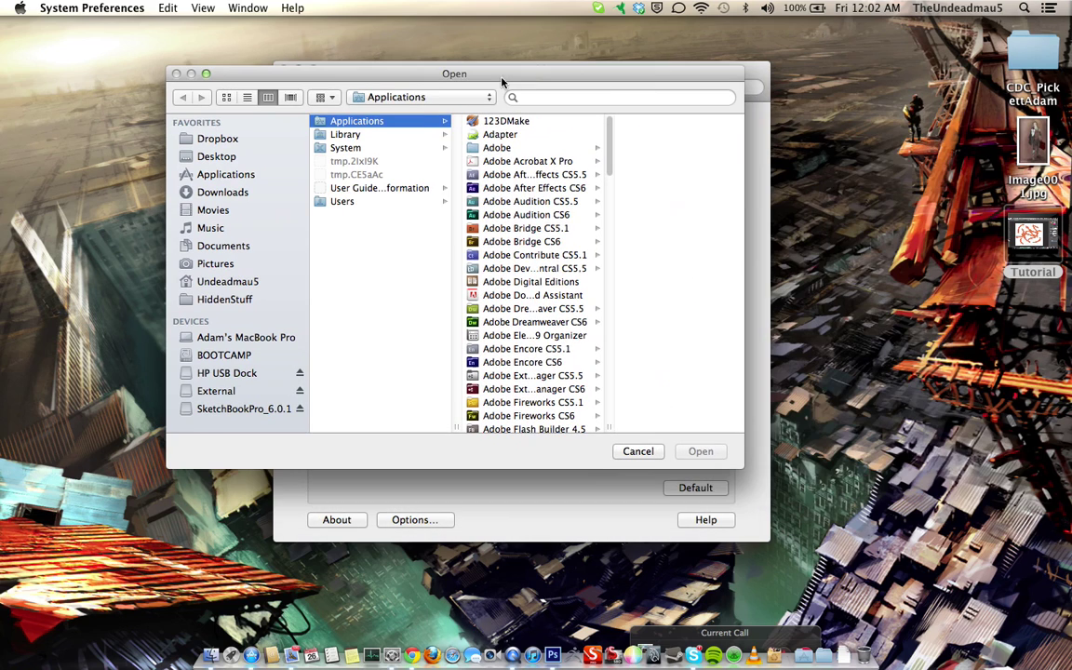
{"action": "scroll", "coordinate": [555, 205], "scroll_direction": "down", "scroll_amount": 10}
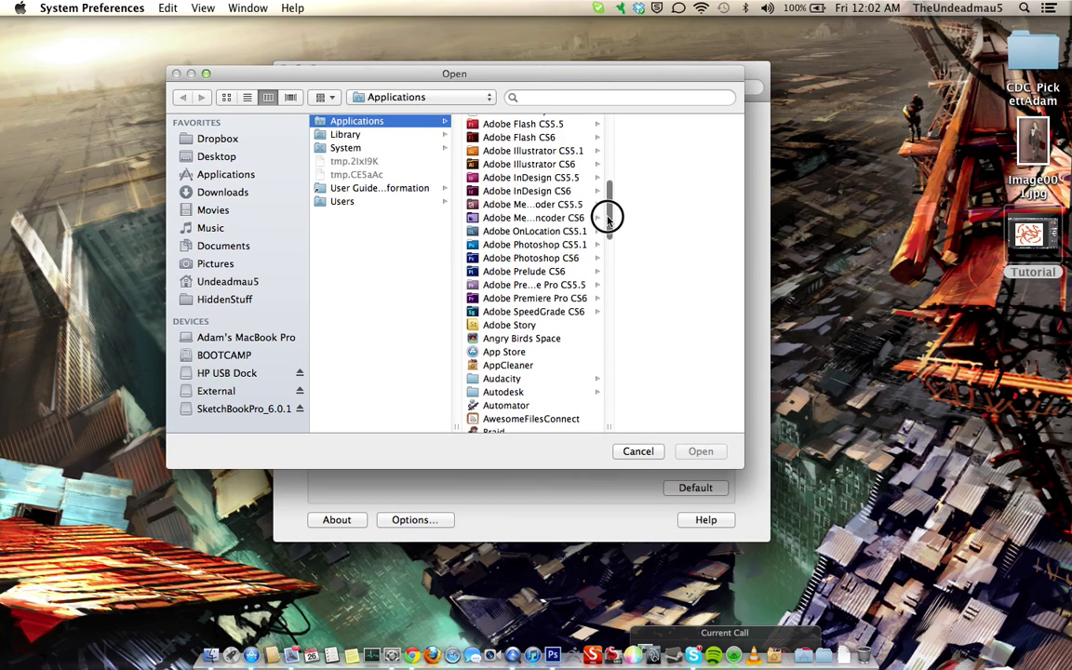
{"action": "left_click", "coordinate": [549, 247]}
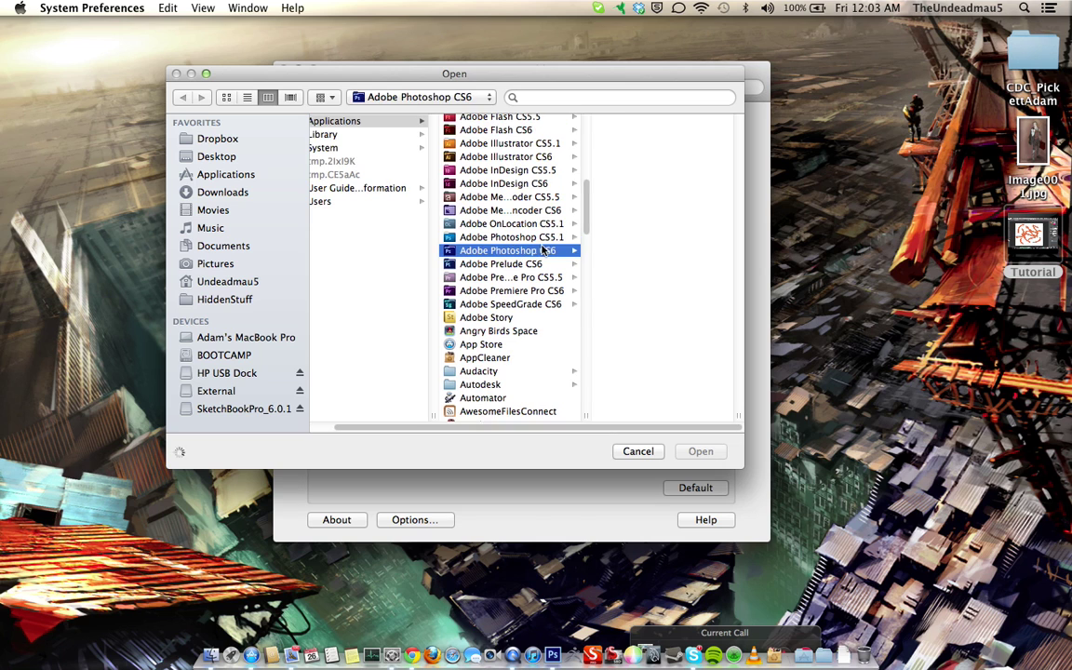
{"action": "left_click", "coordinate": [607, 121]}
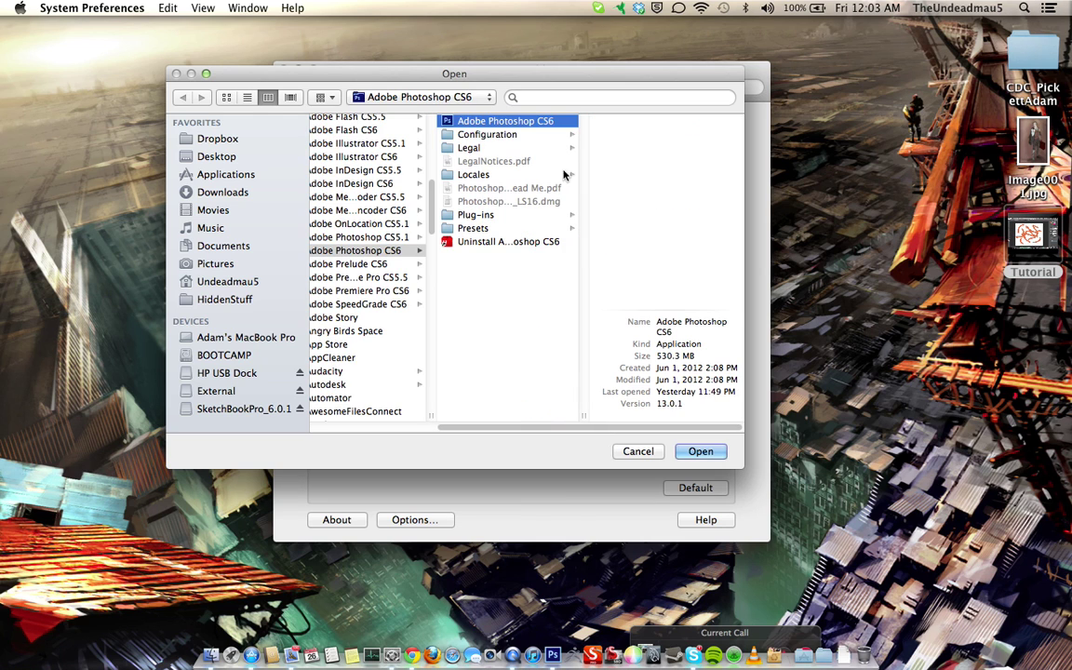
{"action": "left_click", "coordinate": [700, 451]}
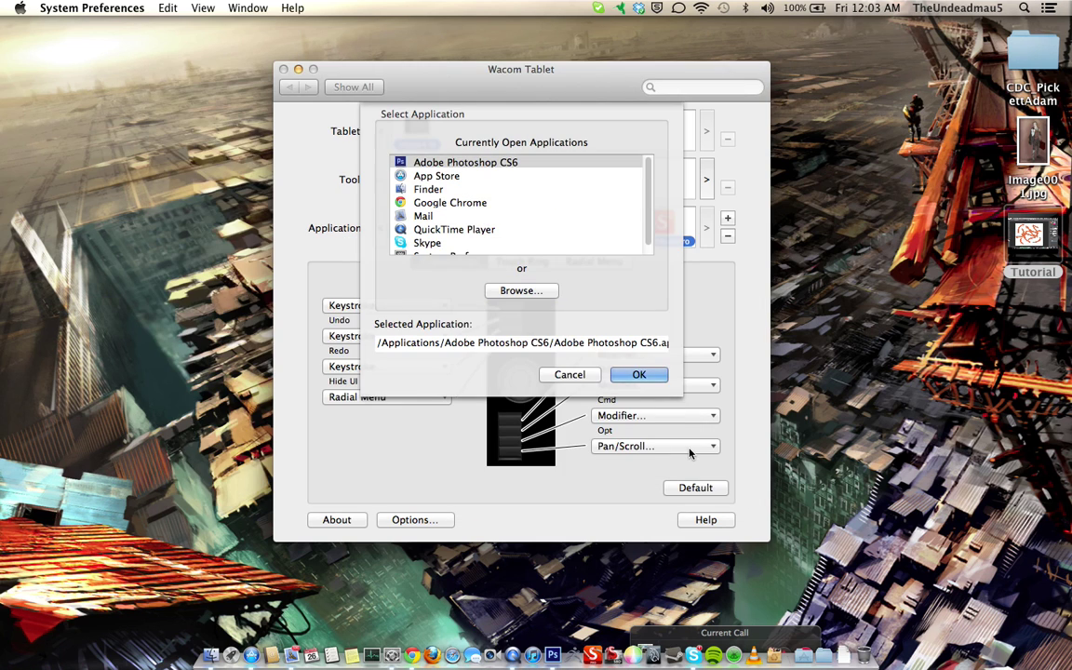
{"action": "left_click", "coordinate": [636, 377]}
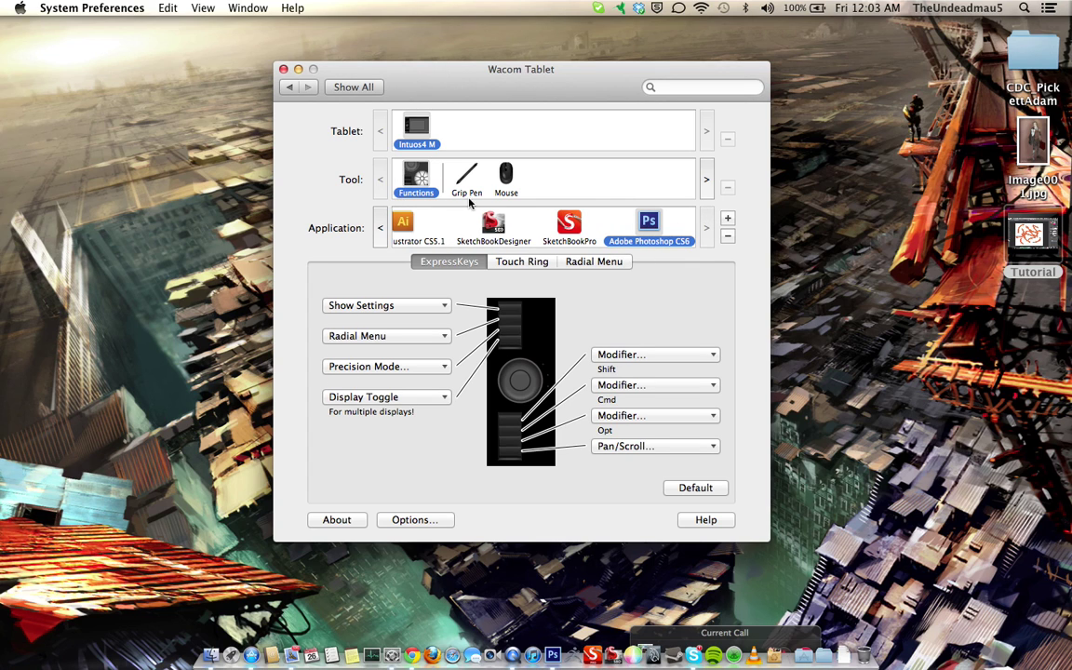
Switch to the Grip Pen and step back and forth through its application list
{"action": "left_click", "coordinate": [470, 177]}
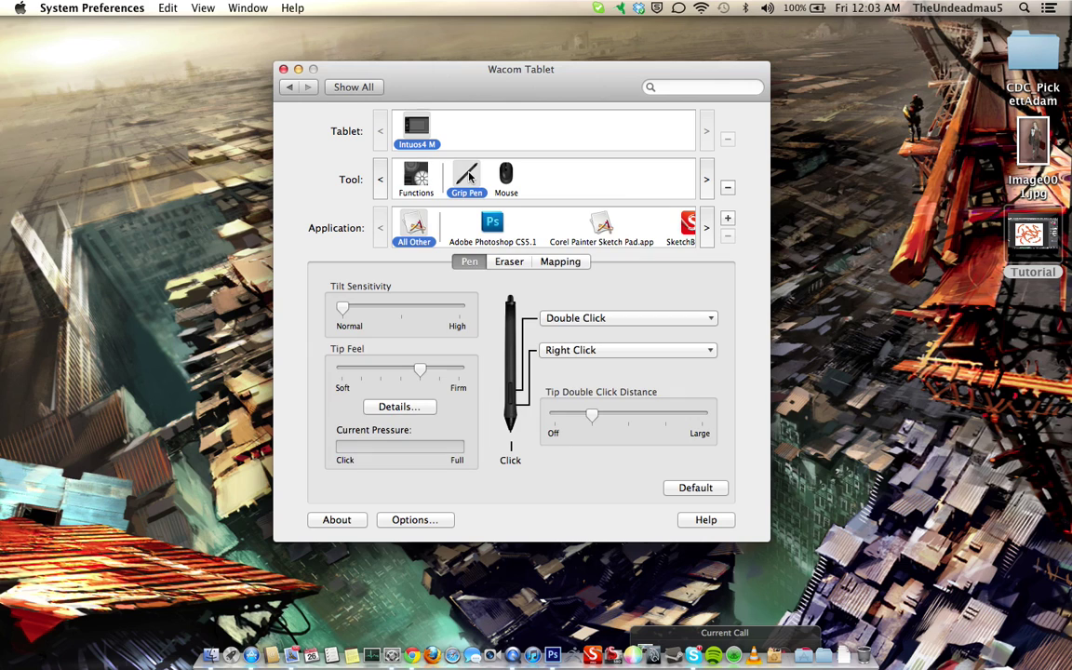
{"action": "left_click", "coordinate": [707, 231]}
{"action": "left_click", "coordinate": [707, 230]}
{"action": "left_click", "coordinate": [707, 231]}
{"action": "left_click", "coordinate": [706, 231]}
{"action": "left_click", "coordinate": [706, 231]}
{"action": "left_click", "coordinate": [707, 231]}
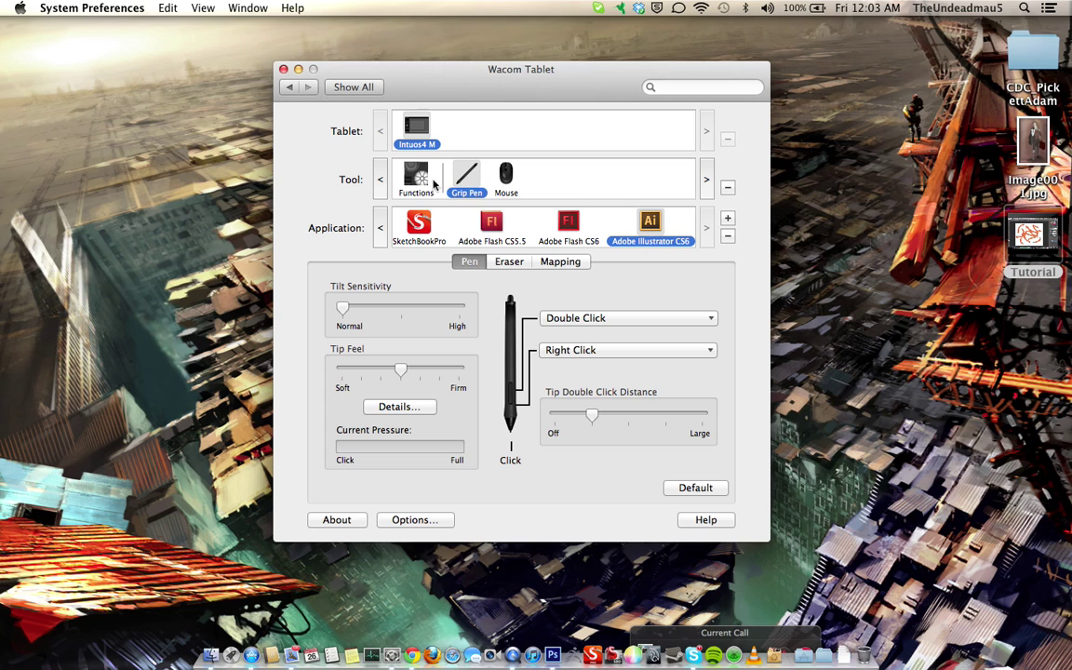
{"action": "left_click", "coordinate": [379, 227]}
{"action": "left_click", "coordinate": [380, 227]}
{"action": "left_click", "coordinate": [380, 227]}
{"action": "left_click", "coordinate": [380, 227]}
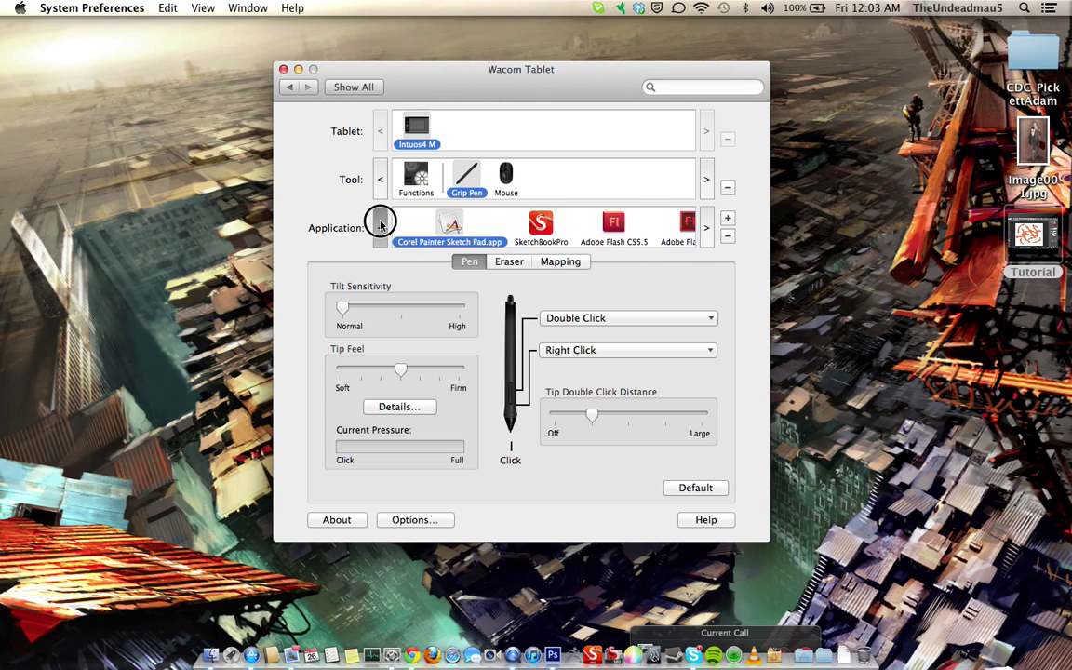
{"action": "left_click", "coordinate": [380, 227]}
{"action": "left_click", "coordinate": [380, 227]}
{"action": "left_click", "coordinate": [704, 226]}
{"action": "left_click", "coordinate": [704, 226]}
{"action": "left_click", "coordinate": [705, 226]}
{"action": "left_click", "coordinate": [705, 227]}
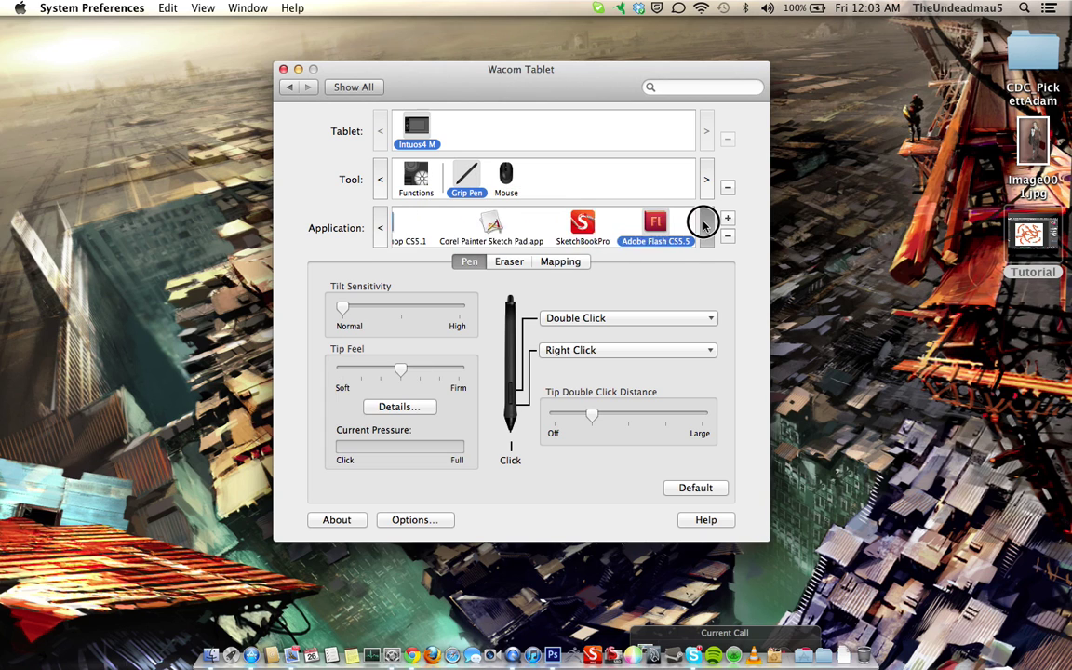
{"action": "left_click", "coordinate": [705, 226]}
{"action": "left_click", "coordinate": [704, 226]}
{"action": "left_click", "coordinate": [385, 229]}
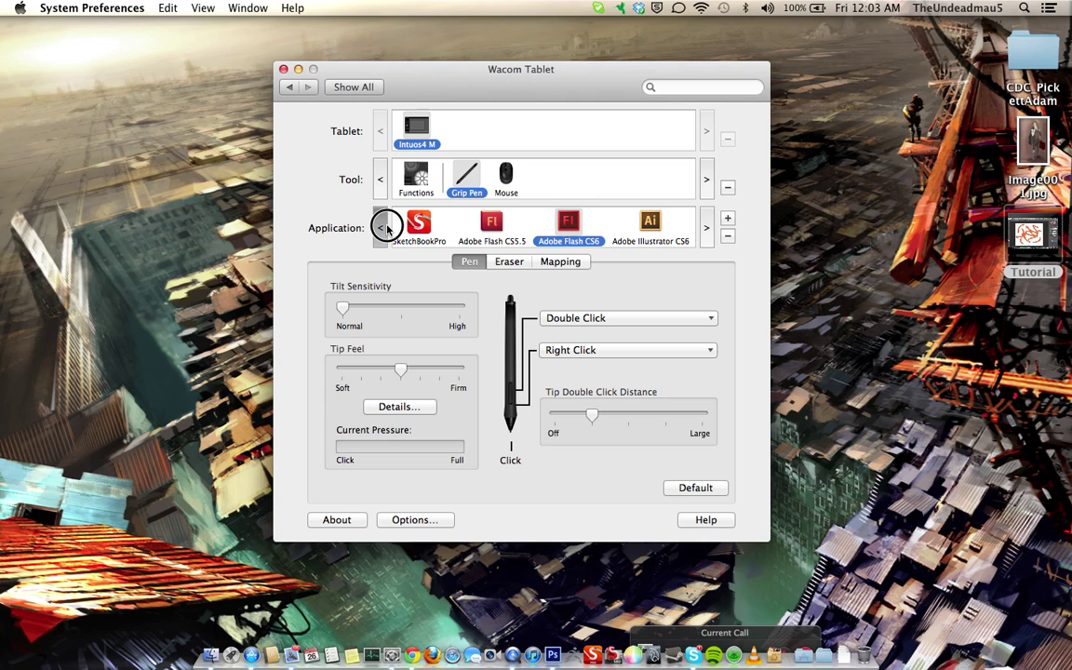
{"action": "left_click", "coordinate": [385, 228]}
{"action": "left_click", "coordinate": [385, 228]}
{"action": "left_click", "coordinate": [385, 228]}
{"action": "left_click", "coordinate": [385, 228]}
{"action": "left_click", "coordinate": [386, 228]}
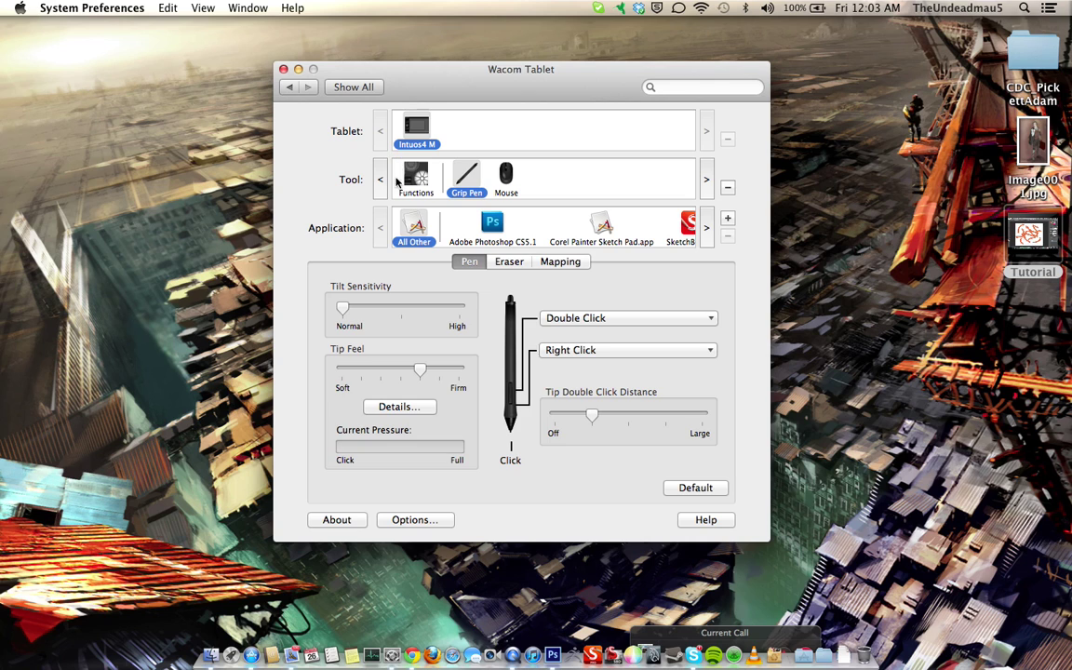
Check the Functions and Mouse tool settings, then return to the Grip Pen's applications
{"action": "left_click", "coordinate": [421, 186]}
{"action": "left_click", "coordinate": [466, 179]}
{"action": "left_click", "coordinate": [508, 182]}
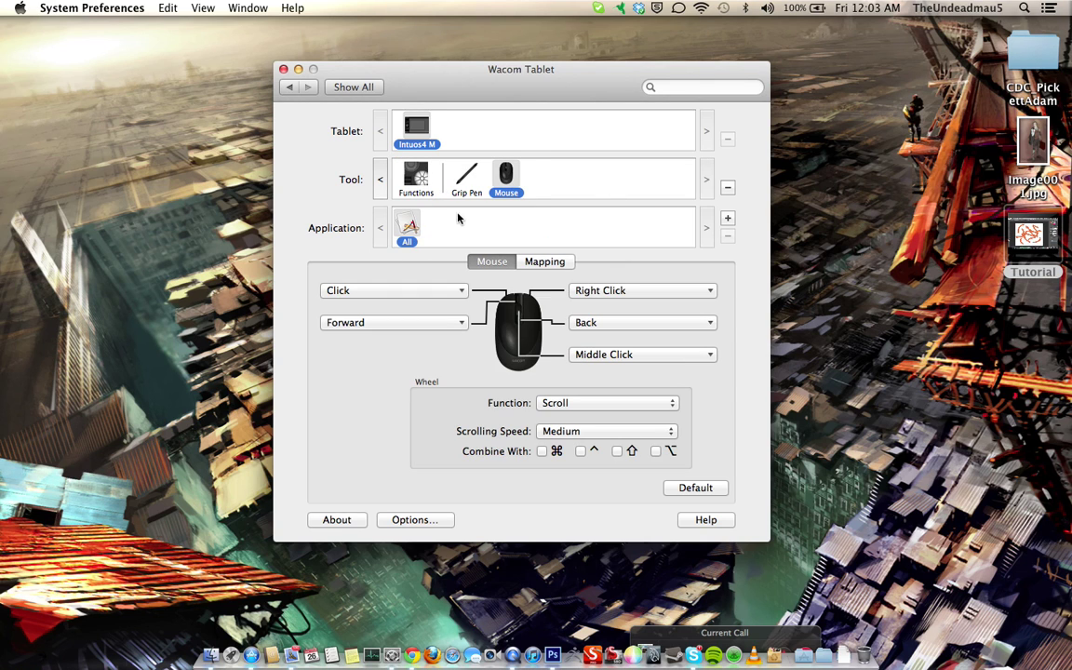
{"action": "left_click", "coordinate": [468, 186]}
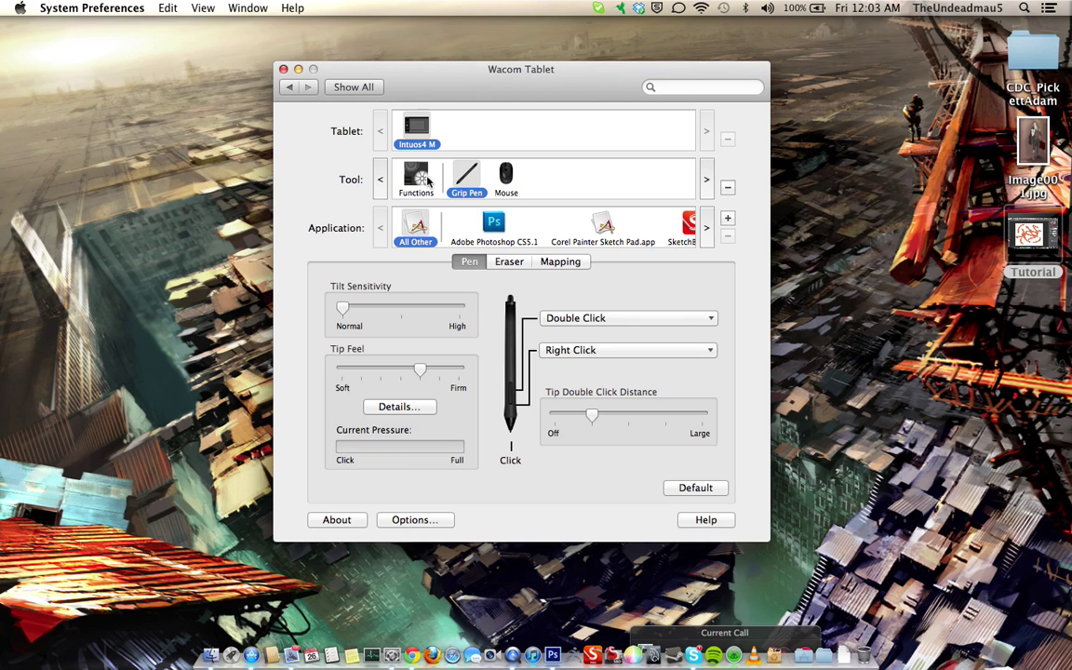
{"action": "left_click", "coordinate": [707, 227]}
{"action": "left_click", "coordinate": [705, 227]}
{"action": "left_click", "coordinate": [706, 227]}
{"action": "left_click", "coordinate": [705, 227]}
{"action": "left_click", "coordinate": [706, 227]}
{"action": "left_click", "coordinate": [706, 228]}
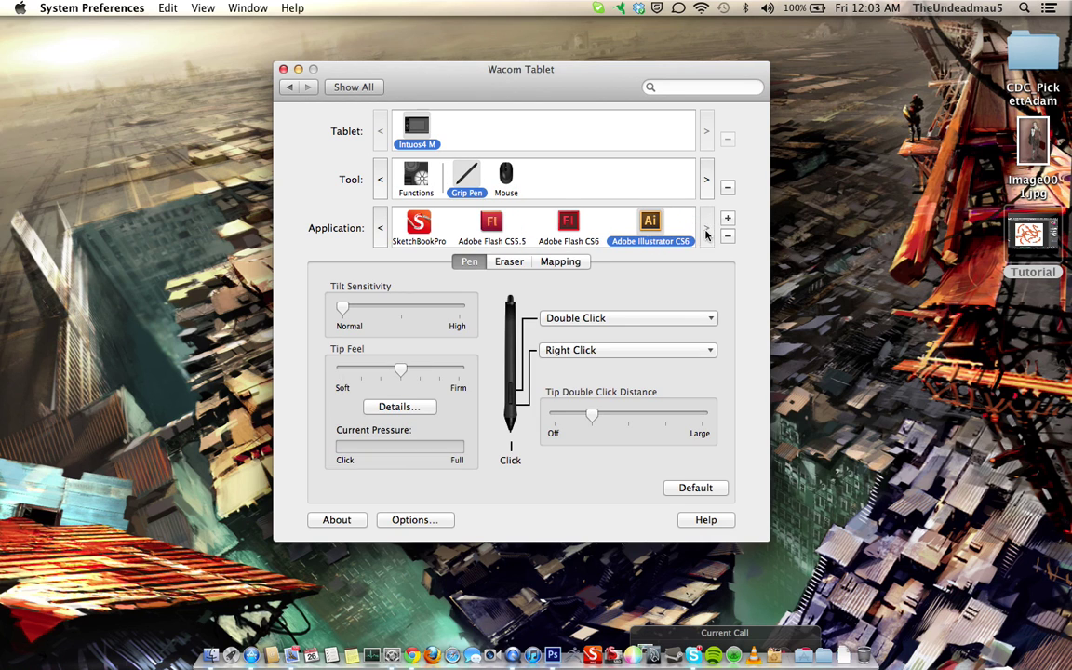
Add Adobe Photoshop CS6 to the Grip Pen's application list and show its new entry
{"action": "left_click", "coordinate": [726, 219]}
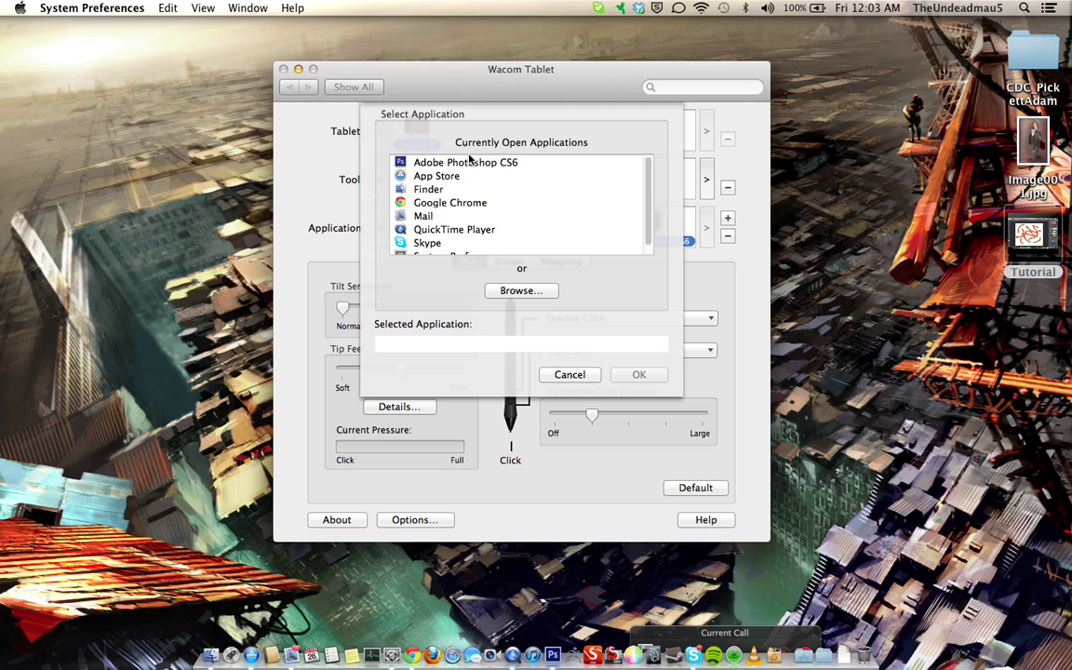
{"action": "left_click", "coordinate": [463, 163]}
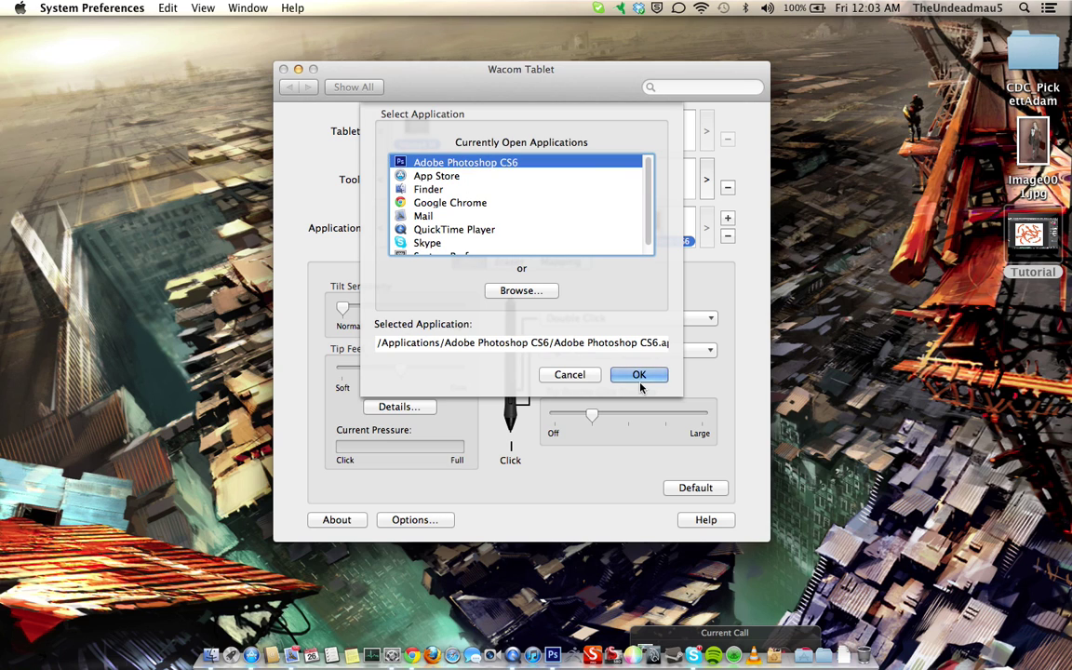
{"action": "left_click", "coordinate": [638, 376]}
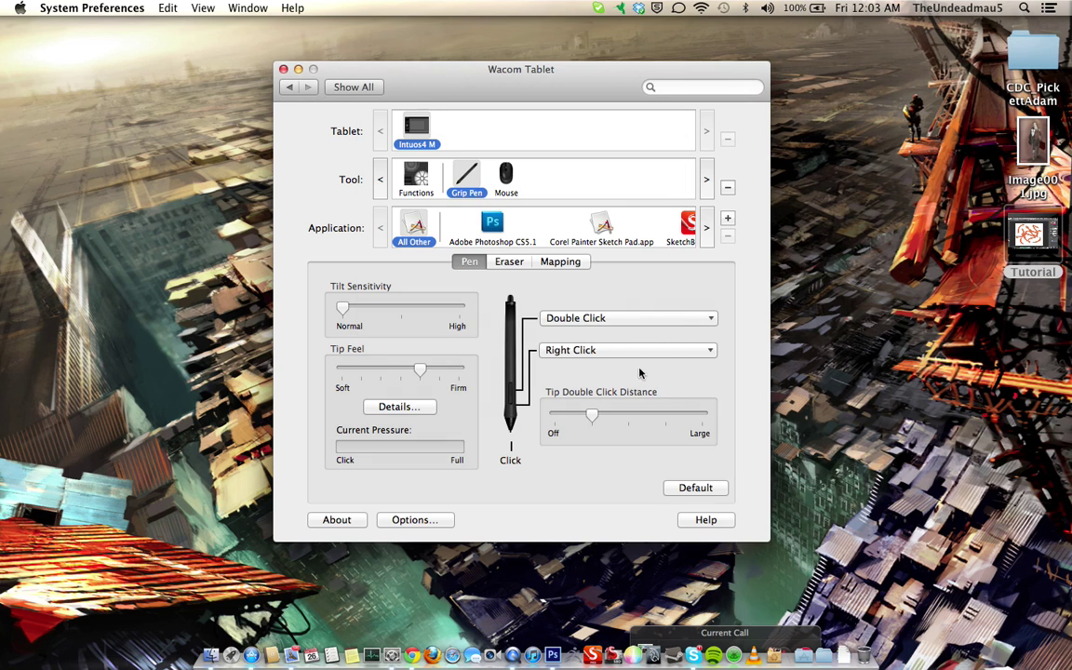
{"action": "left_click", "coordinate": [706, 228]}
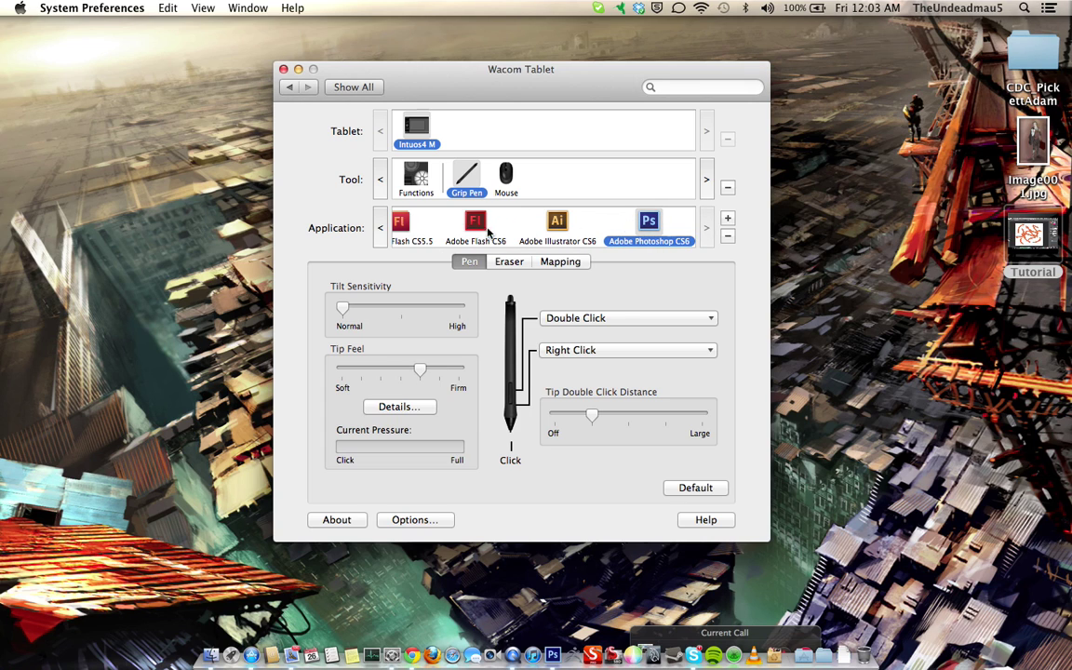
{"action": "left_click", "coordinate": [475, 233]}
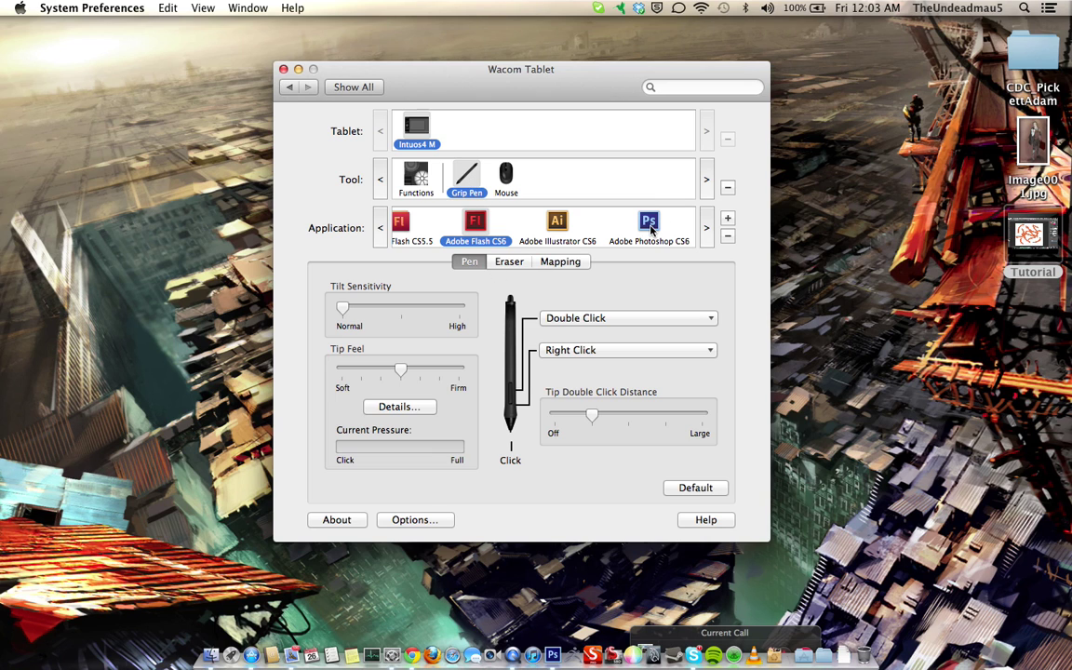
{"action": "left_click", "coordinate": [416, 176]}
{"action": "left_click", "coordinate": [467, 177]}
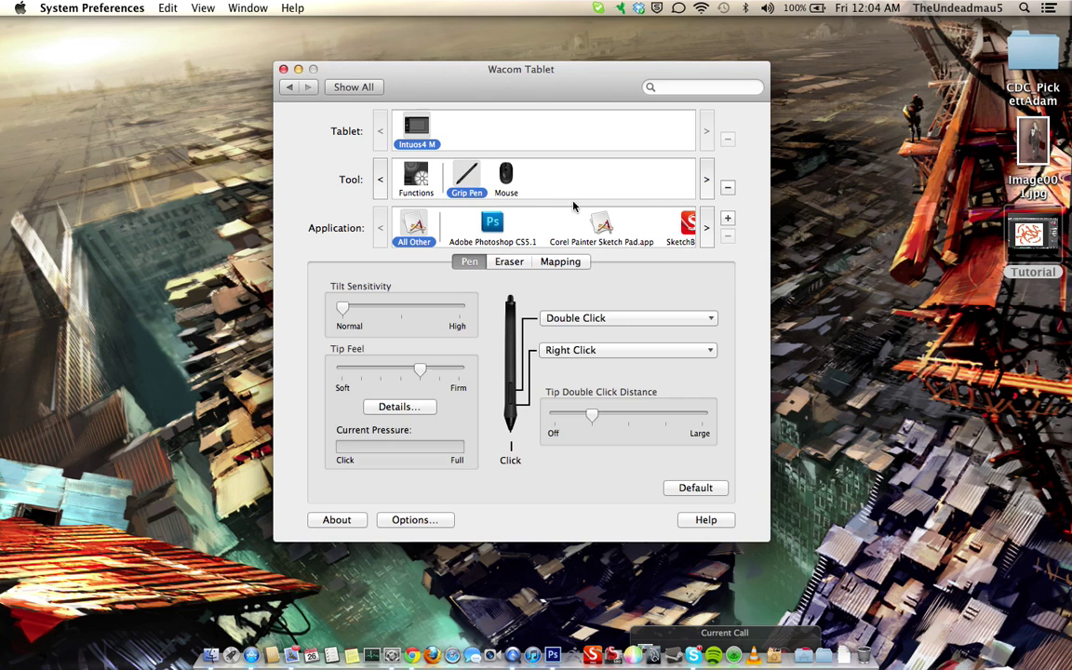
{"action": "left_click", "coordinate": [707, 227]}
{"action": "left_click", "coordinate": [706, 227]}
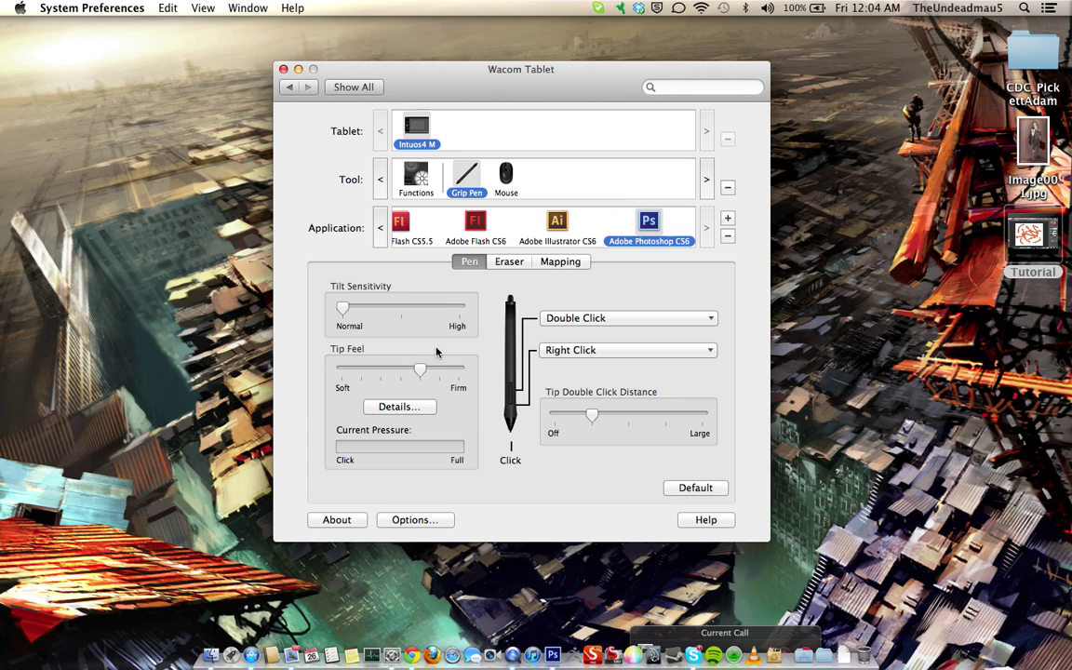
{"action": "left_click", "coordinate": [416, 369]}
{"action": "mouse_move", "coordinate": [416, 369]}
{"action": "left_mouse_down"}
{"action": "mouse_move", "coordinate": [401, 365]}
{"action": "mouse_move", "coordinate": [423, 366]}
{"action": "mouse_move", "coordinate": [402, 366]}
{"action": "mouse_move", "coordinate": [415, 370]}
{"action": "left_mouse_up"}
{"action": "left_click", "coordinate": [510, 261]}
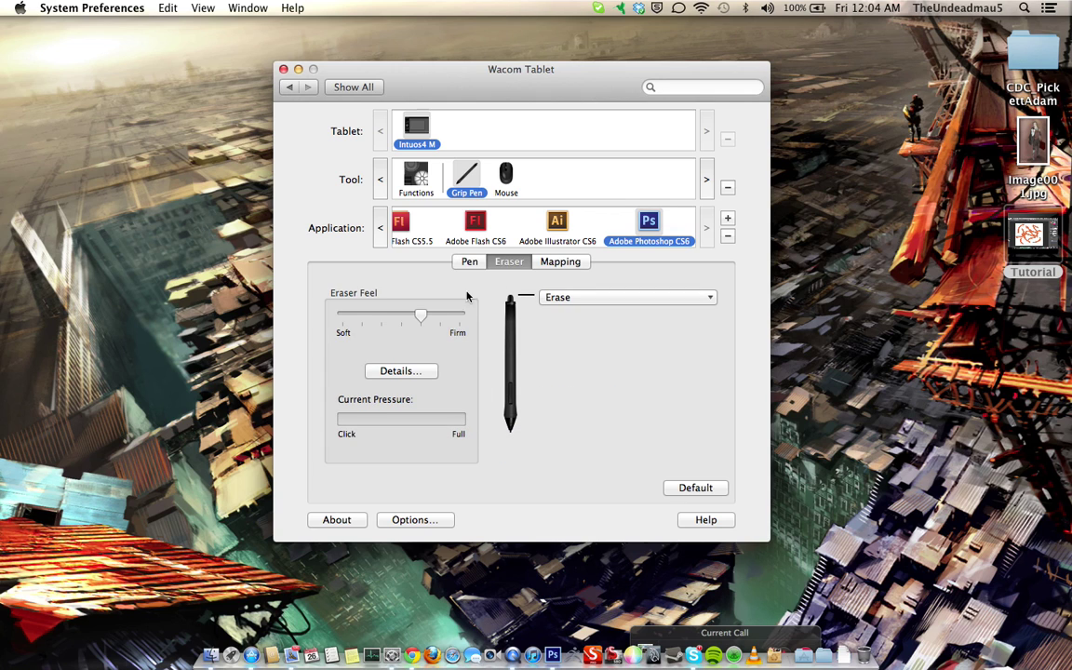
{"action": "mouse_move", "coordinate": [419, 313]}
{"action": "left_mouse_down"}
{"action": "mouse_move", "coordinate": [404, 314]}
{"action": "mouse_move", "coordinate": [428, 315]}
{"action": "left_mouse_up"}
{"action": "left_click", "coordinate": [465, 263]}
{"action": "left_click", "coordinate": [469, 263]}
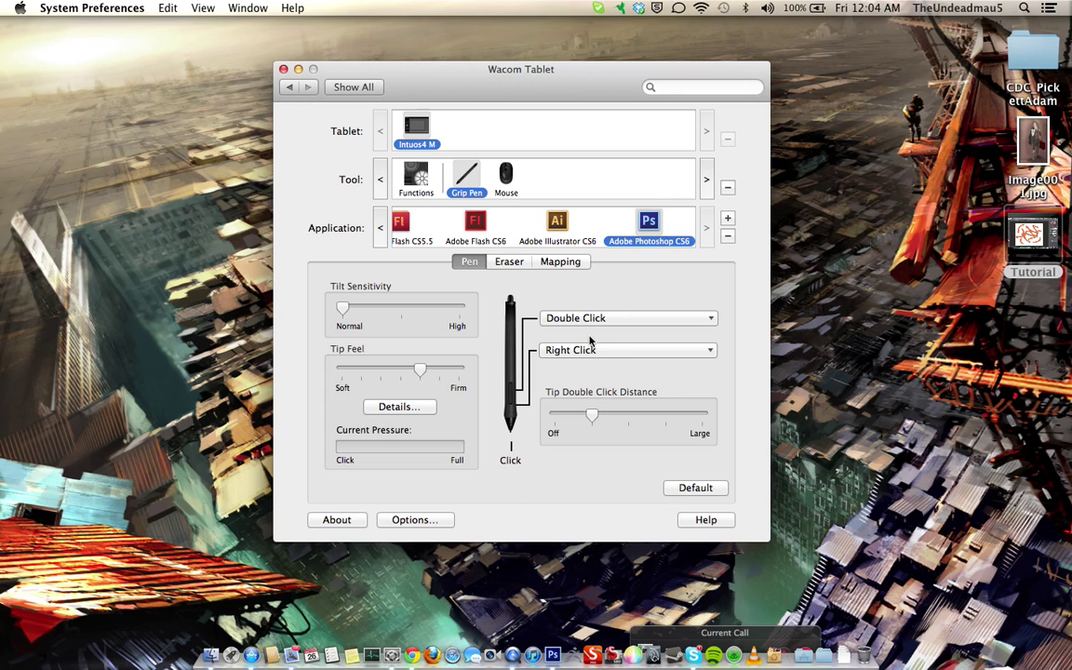
Set the Photoshop CS6 pen mapping orientation to ExpressKeys Top, then bring up the Tablet Area choices
{"action": "left_click", "coordinate": [561, 261]}
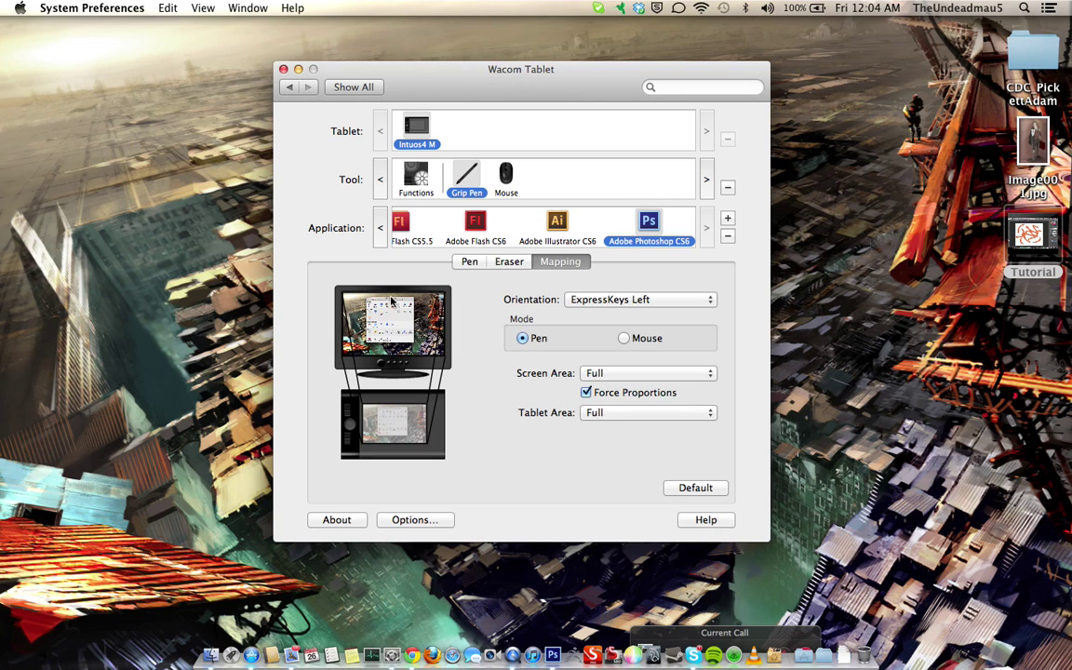
{"action": "left_click", "coordinate": [705, 300]}
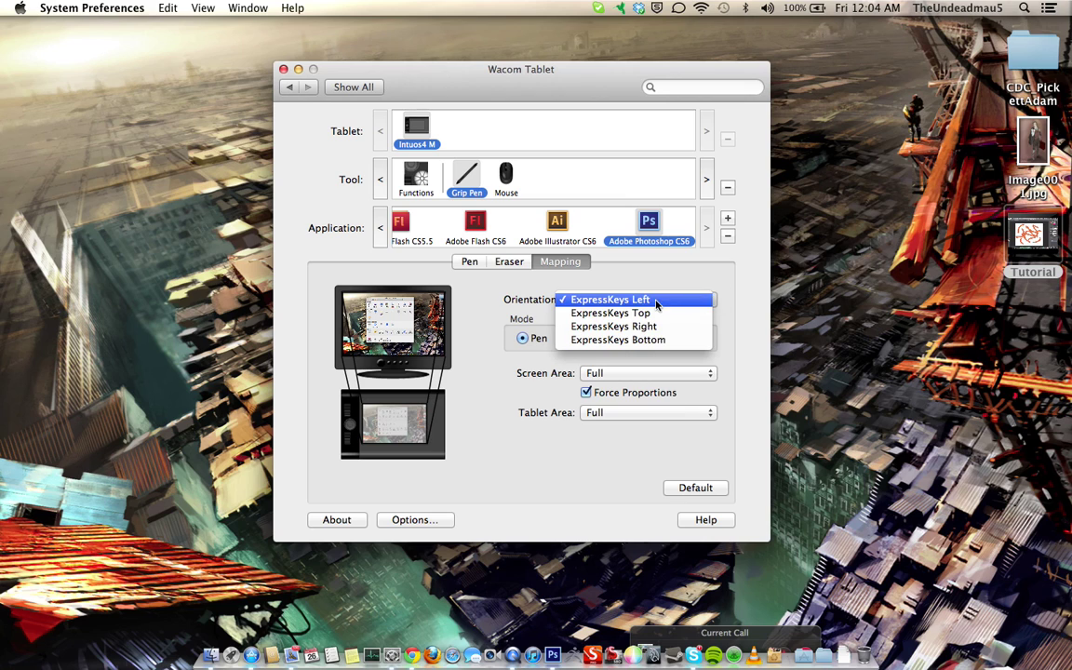
{"action": "left_click", "coordinate": [593, 315]}
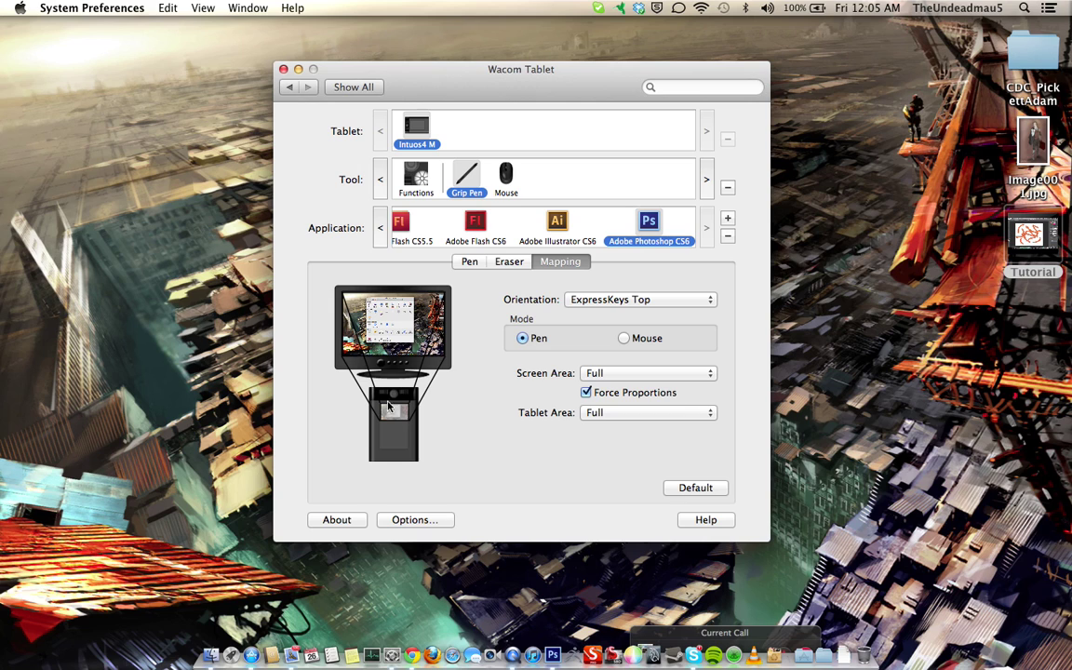
{"action": "left_click", "coordinate": [714, 413]}
Try a partial tablet Portion, then reset the pen mapping to Default with Force Proportions ticked
{"action": "left_click", "coordinate": [588, 428]}
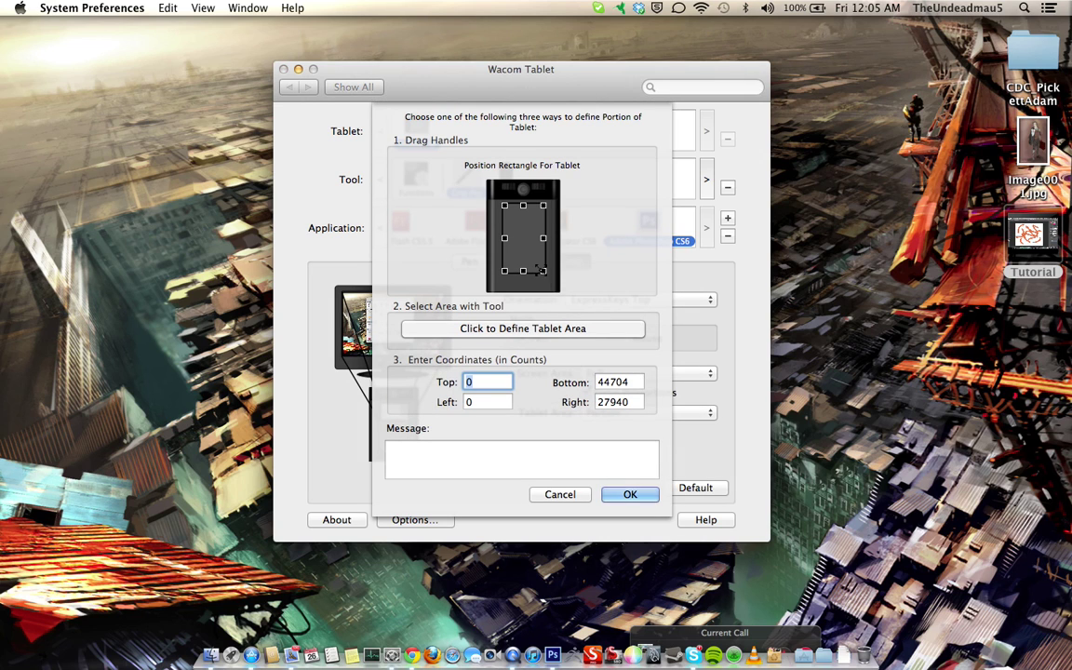
{"action": "left_click_drag", "start_coordinate": [543, 270], "coordinate": [537, 252]}
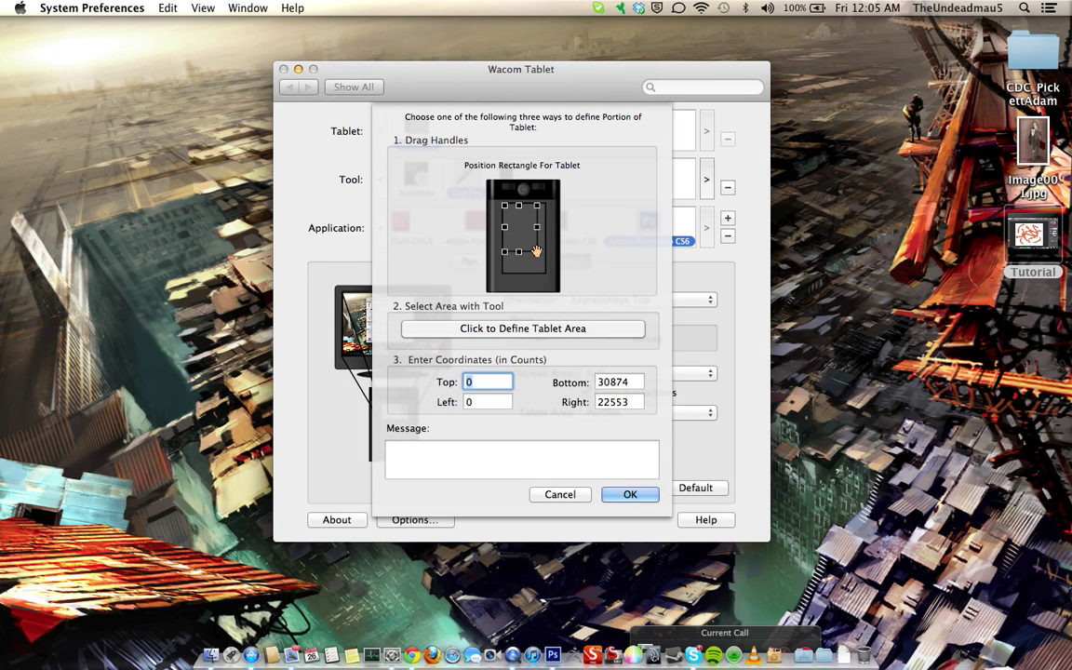
{"action": "left_click", "coordinate": [537, 251]}
{"action": "left_click", "coordinate": [630, 494]}
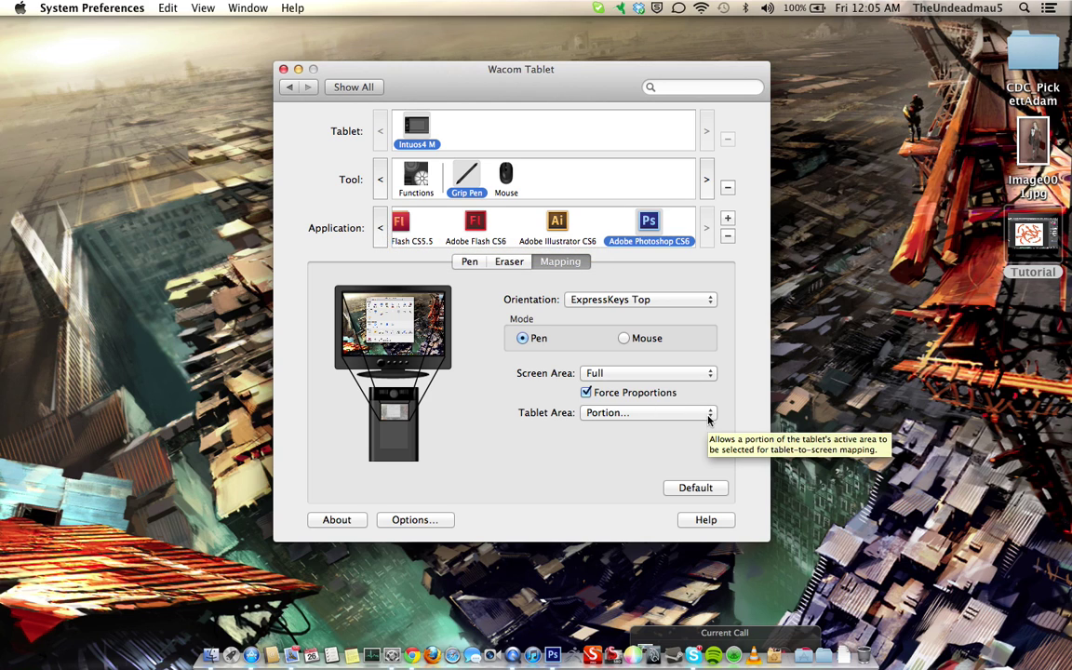
{"action": "left_click", "coordinate": [697, 486]}
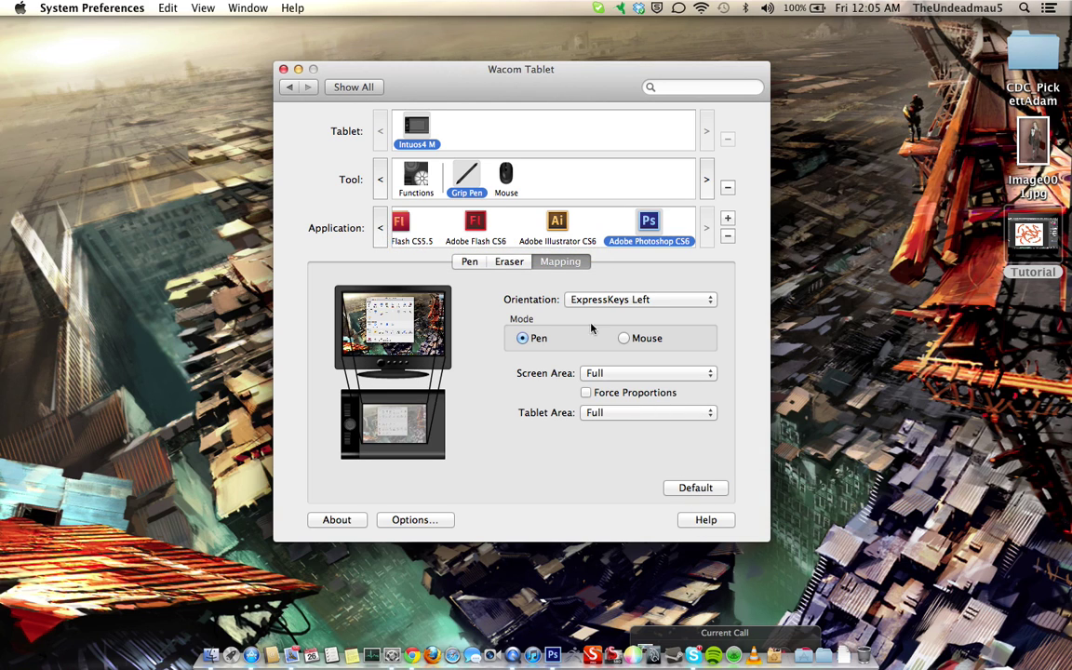
{"action": "left_click", "coordinate": [586, 393]}
Under Functions, browse the Touch Ring and Radial Menu settings, then return to ExpressKeys
{"action": "left_click", "coordinate": [416, 179]}
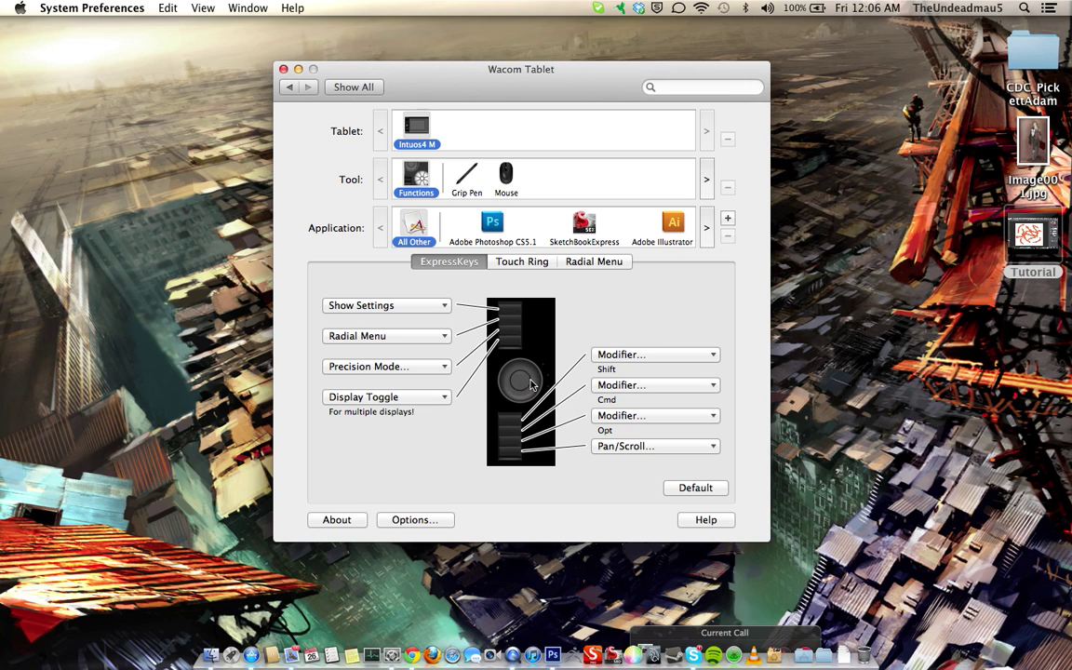
{"action": "left_click", "coordinate": [591, 261]}
{"action": "left_click", "coordinate": [527, 263]}
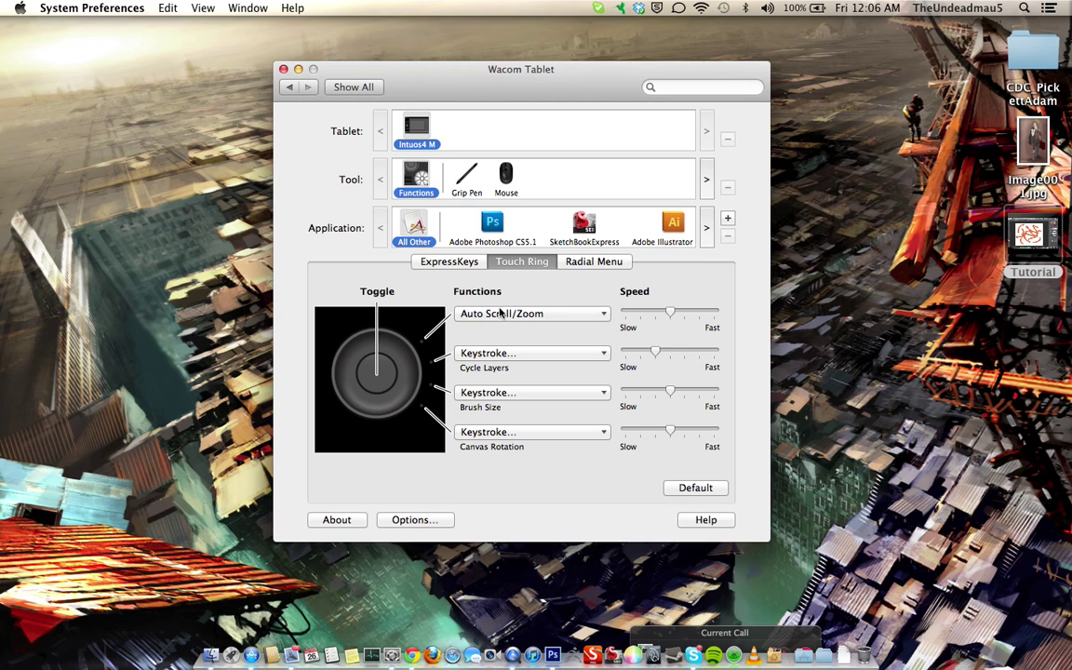
{"action": "left_click", "coordinate": [572, 263]}
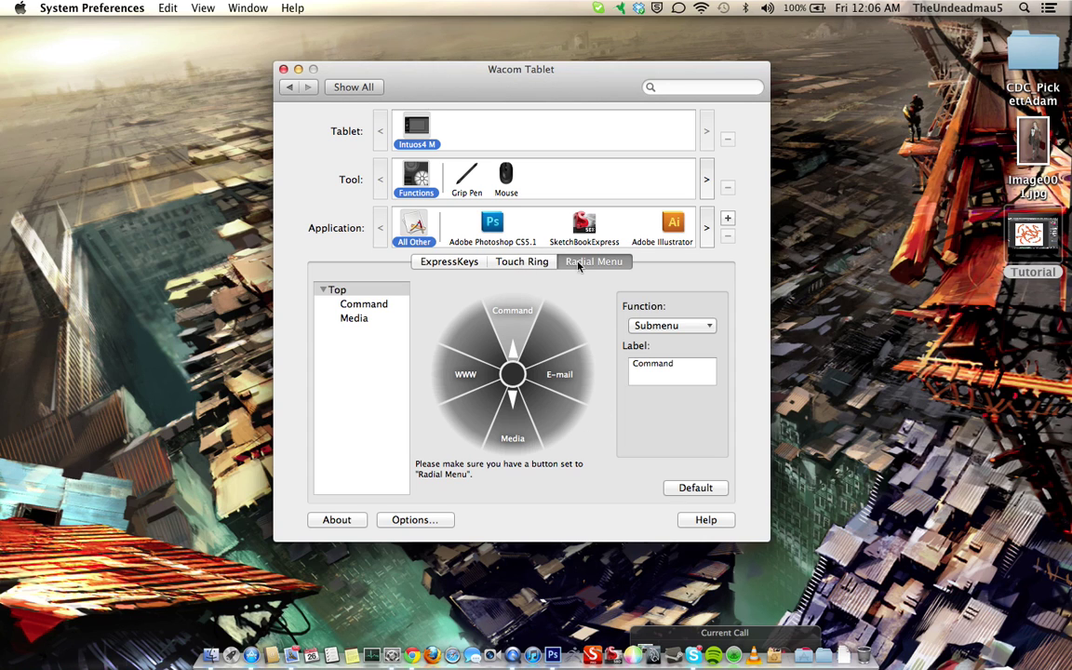
{"action": "left_click", "coordinate": [437, 263]}
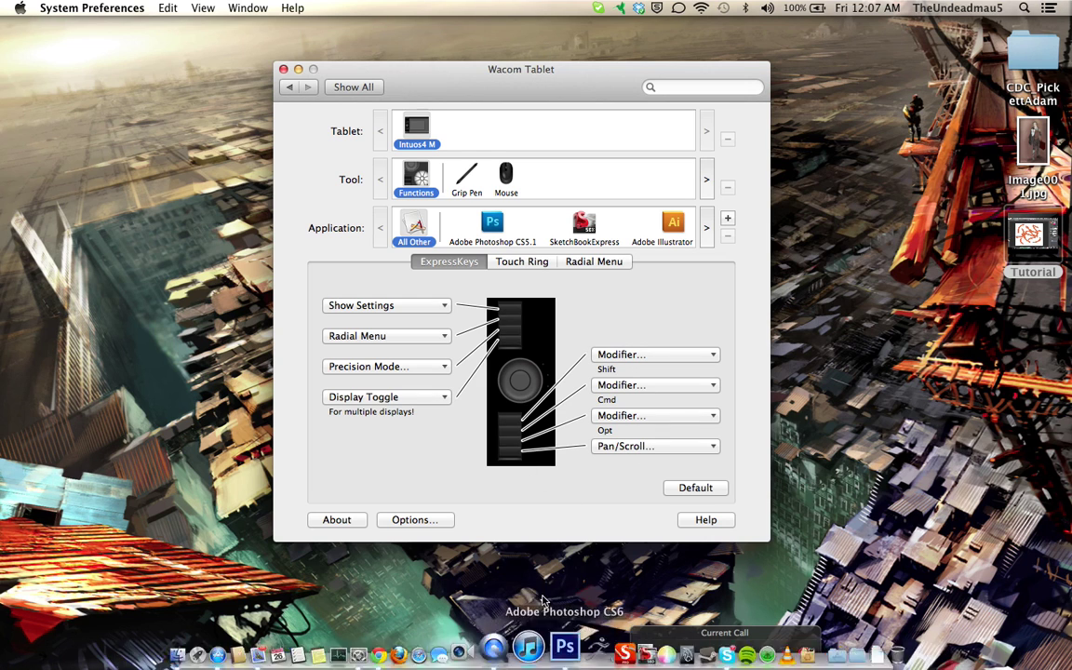
Switch to Photoshop CS6 and look at the Preferences menu without choosing anything
{"action": "left_click", "coordinate": [552, 629]}
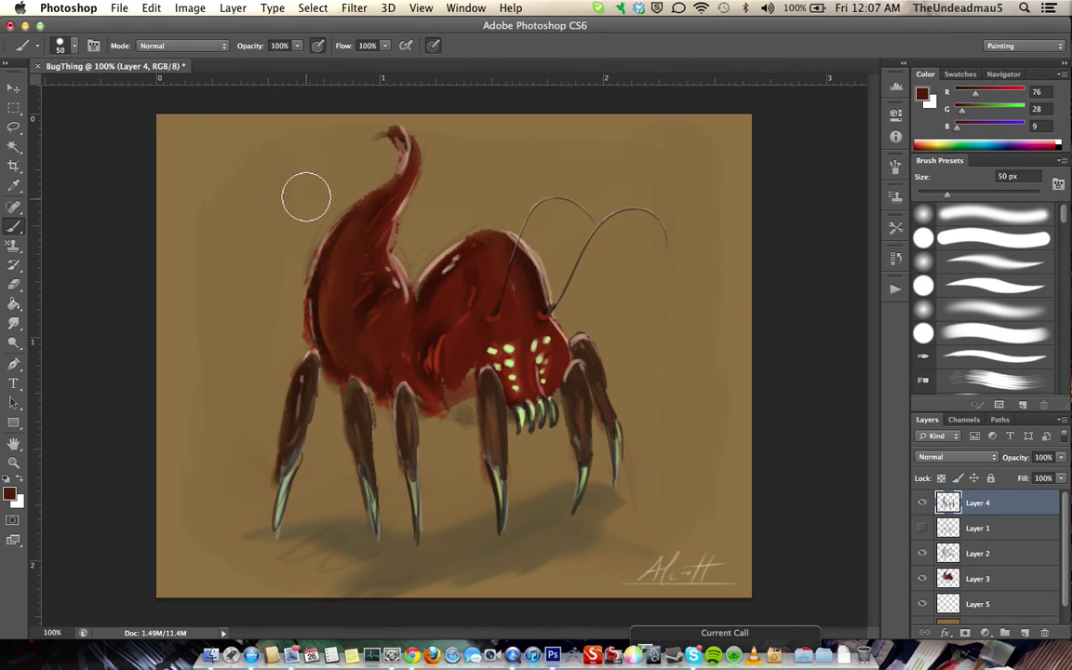
{"action": "left_click", "coordinate": [80, 9]}
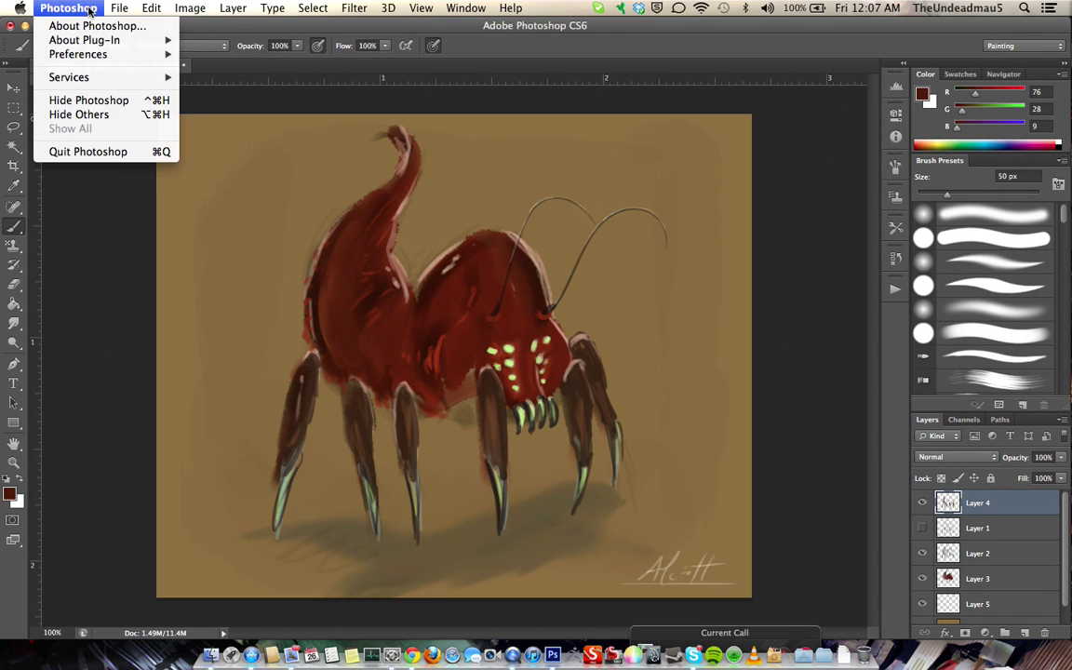
{"action": "mouse_move", "coordinate": [90, 54]}
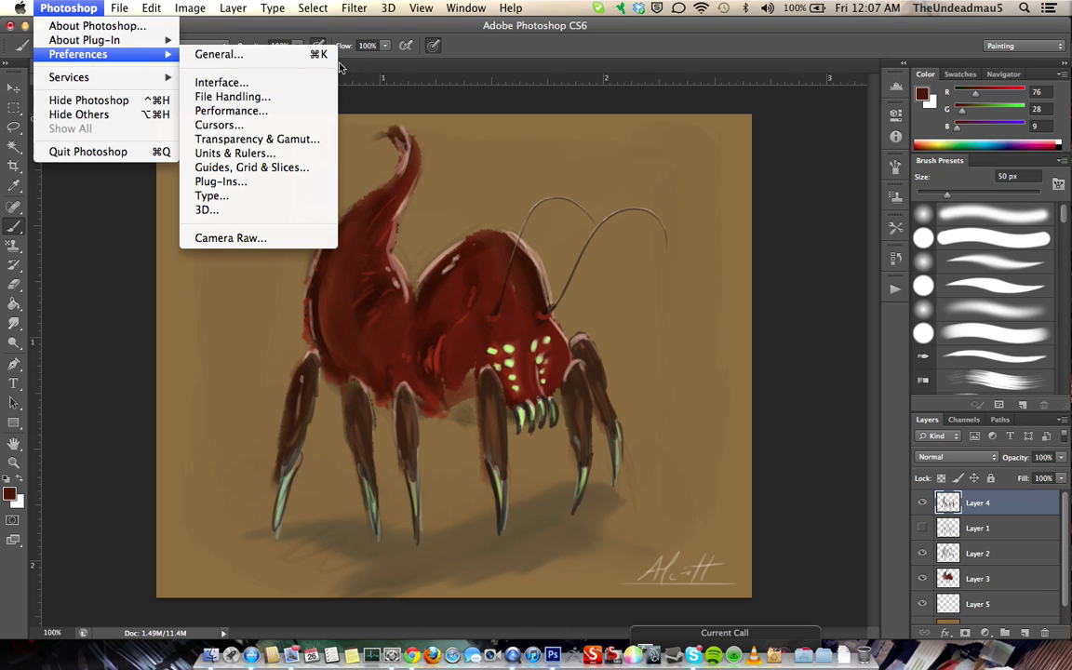
{"action": "left_click", "coordinate": [466, 48]}
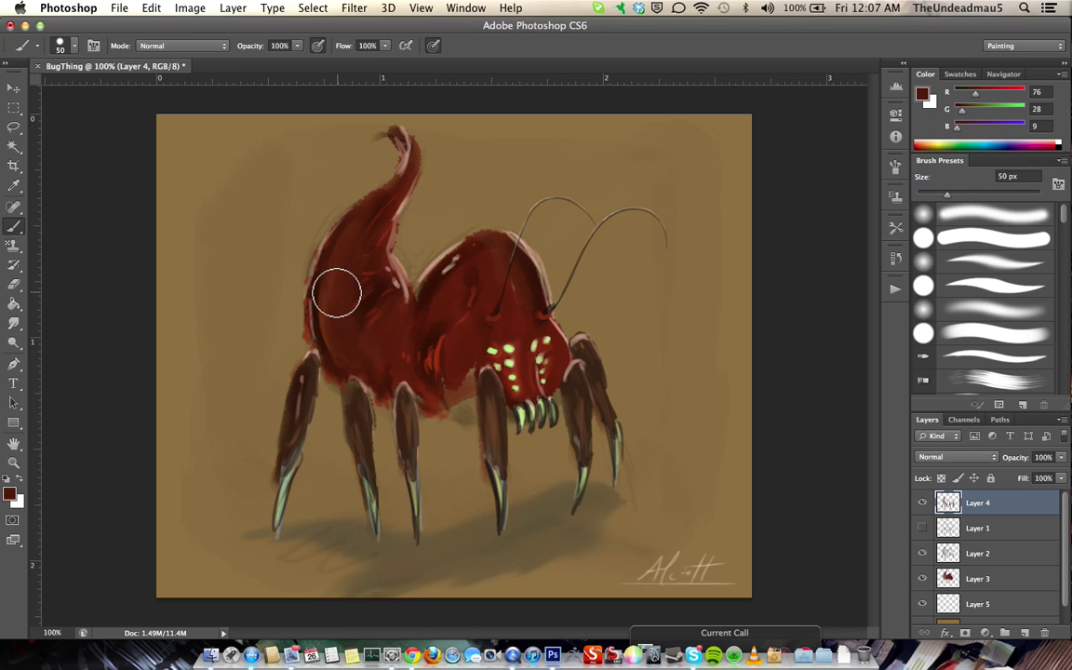
Darken and sharpen the bug's left neck edge using brush strokes and sampled reds, then minimize Photoshop
{"action": "mouse_move", "coordinate": [336, 293]}
{"action": "left_mouse_down"}
{"action": "mouse_move", "coordinate": [335, 306]}
{"action": "mouse_move", "coordinate": [359, 318]}
{"action": "mouse_move", "coordinate": [361, 350]}
{"action": "left_mouse_up"}
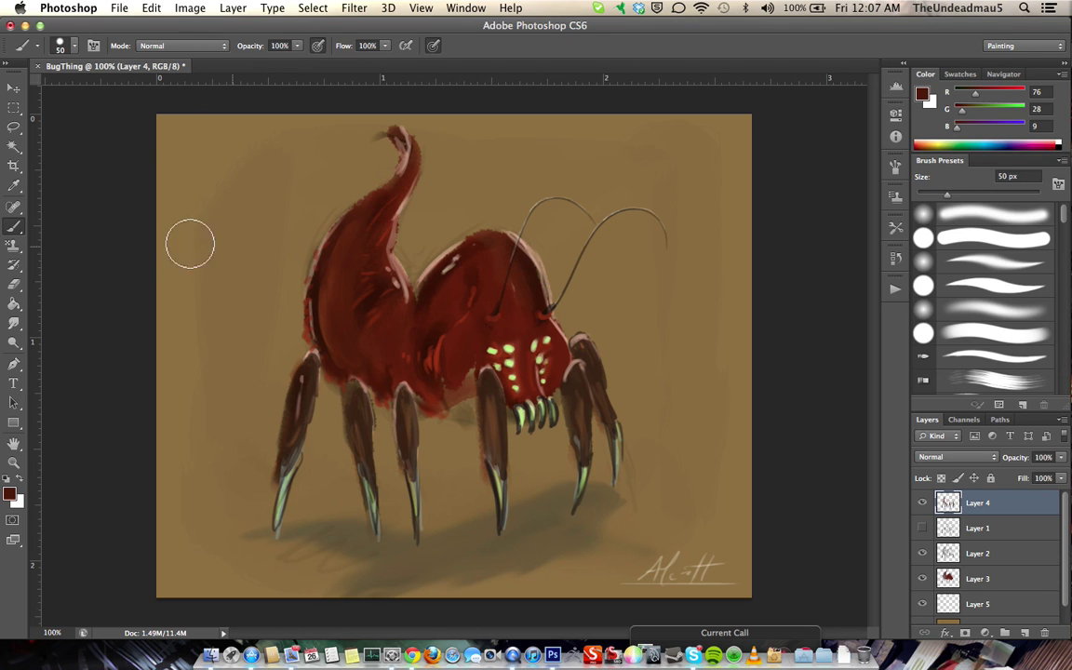
{"action": "left_click", "coordinate": [14, 226]}
{"action": "left_click", "coordinate": [383, 298]}
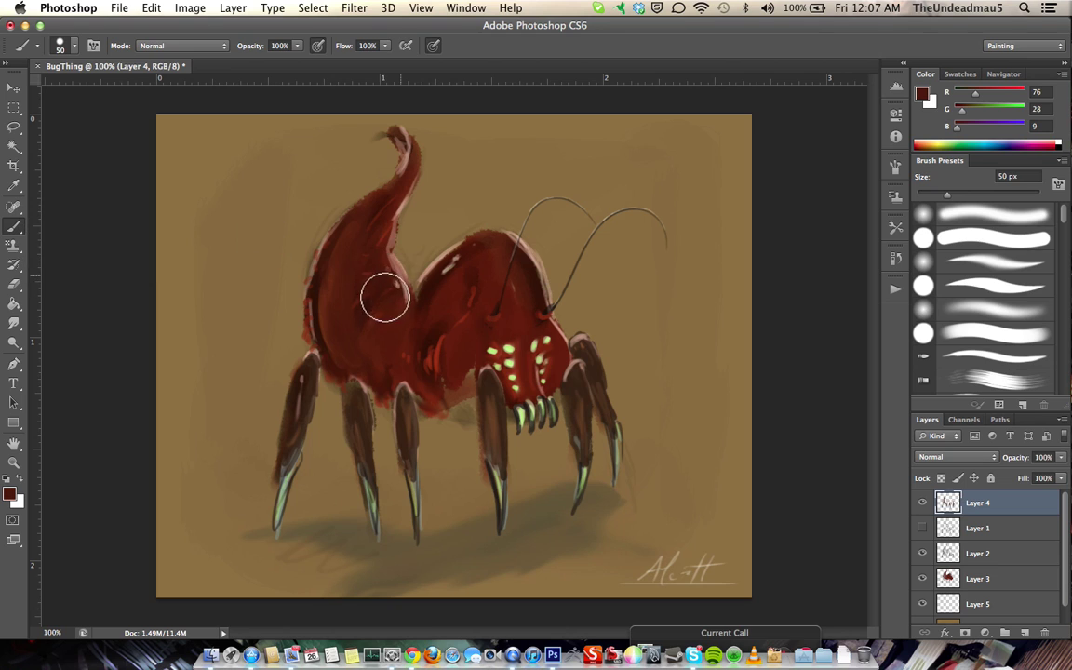
{"action": "mouse_move", "coordinate": [384, 298]}
{"action": "left_mouse_down"}
{"action": "mouse_move", "coordinate": [384, 225]}
{"action": "mouse_move", "coordinate": [363, 218]}
{"action": "mouse_move", "coordinate": [389, 251]}
{"action": "left_mouse_up"}
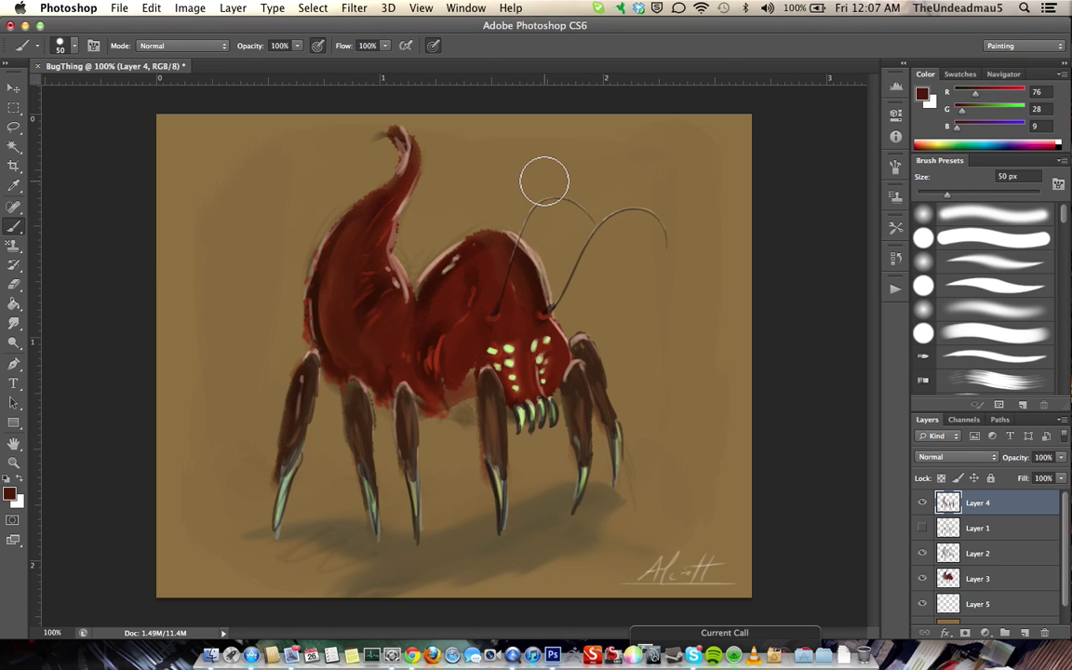
{"action": "left_click_drag", "start_coordinate": [293, 272], "coordinate": [315, 293]}
{"action": "left_click", "coordinate": [315, 290], "text": "alt"}
{"action": "left_click", "coordinate": [311, 284], "text": "alt"}
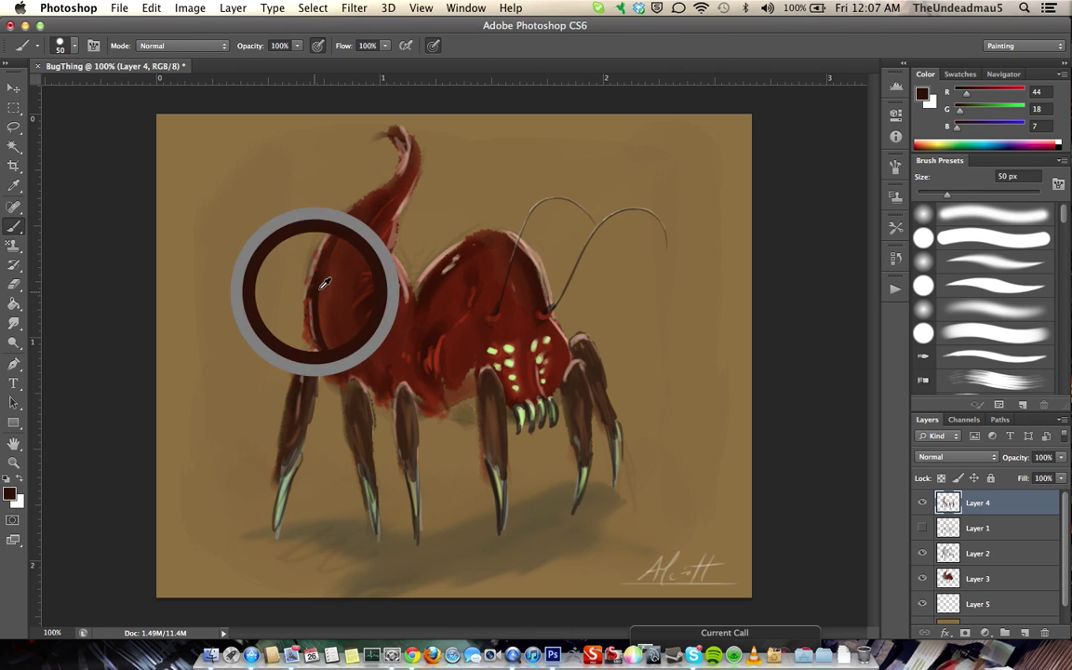
{"action": "mouse_move", "coordinate": [332, 298]}
{"action": "left_mouse_down"}
{"action": "mouse_move", "coordinate": [333, 328]}
{"action": "mouse_move", "coordinate": [340, 261]}
{"action": "mouse_move", "coordinate": [321, 322]}
{"action": "left_mouse_up"}
{"action": "left_click", "coordinate": [311, 311], "text": "alt"}
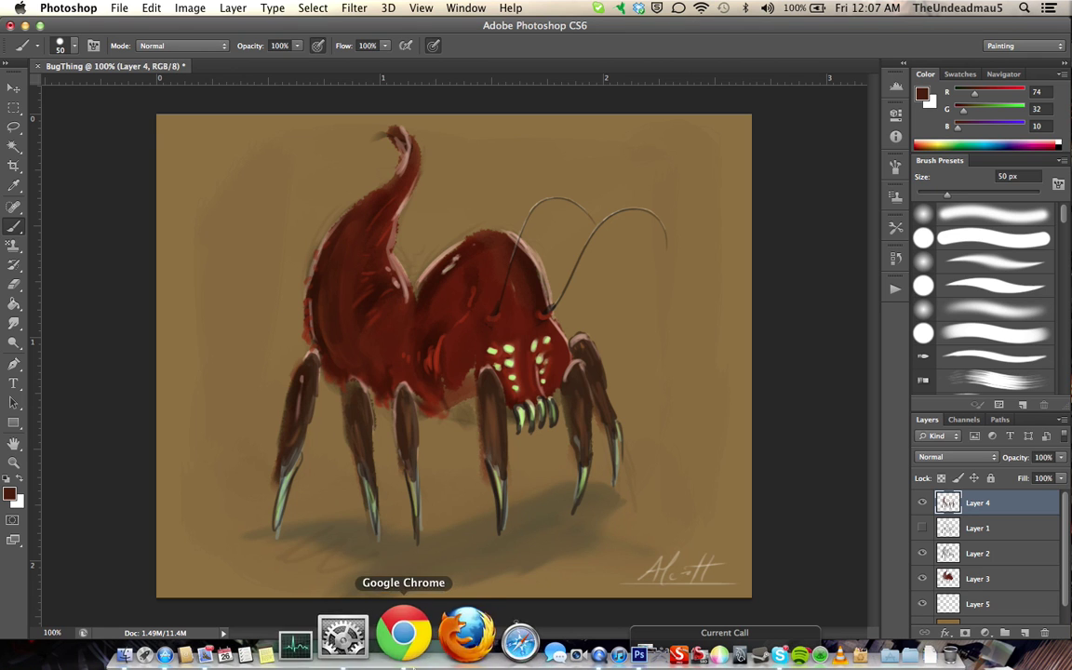
{"action": "left_click", "coordinate": [23, 25]}
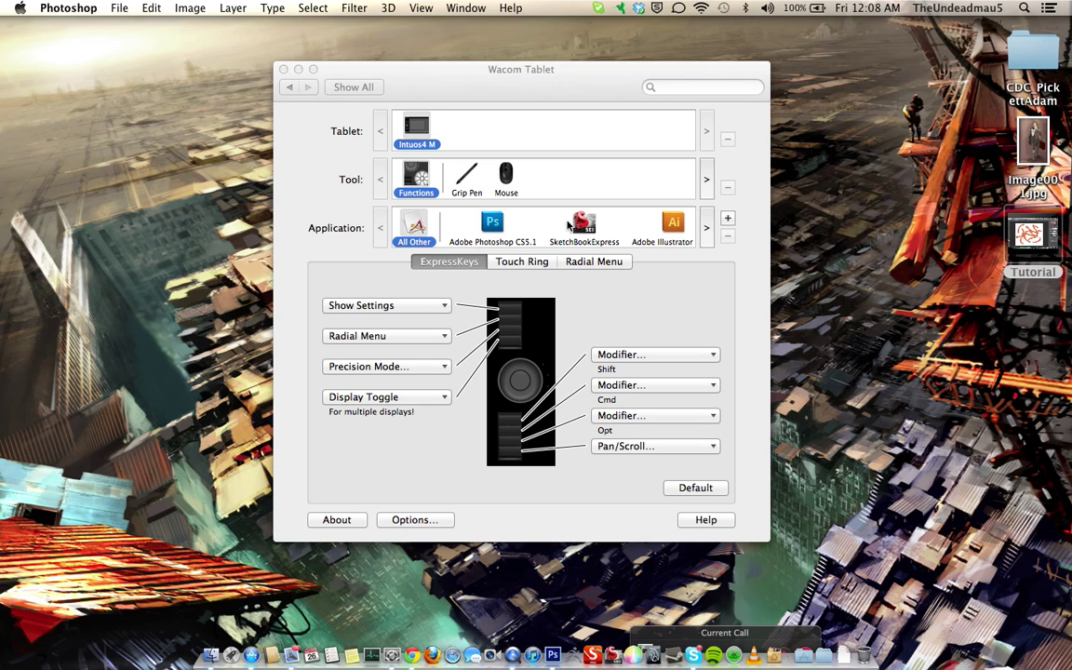
Select Adobe Photoshop CS6 as the ExpressKeys application and show the top key's action choices
{"action": "left_click", "coordinate": [427, 171]}
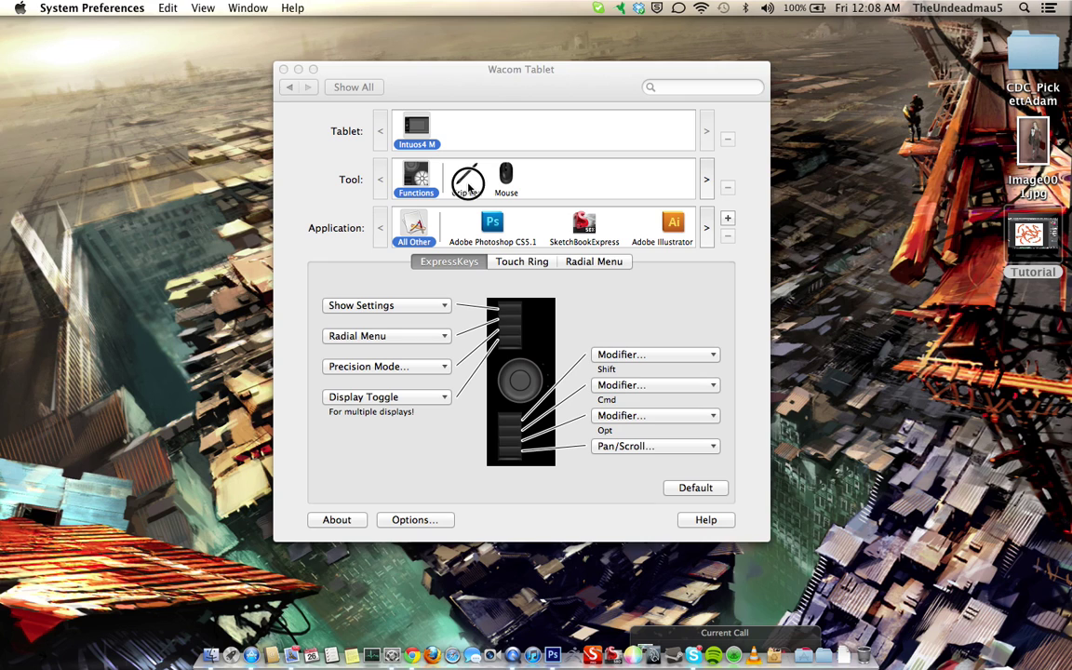
{"action": "left_click", "coordinate": [460, 182]}
{"action": "left_click", "coordinate": [421, 182]}
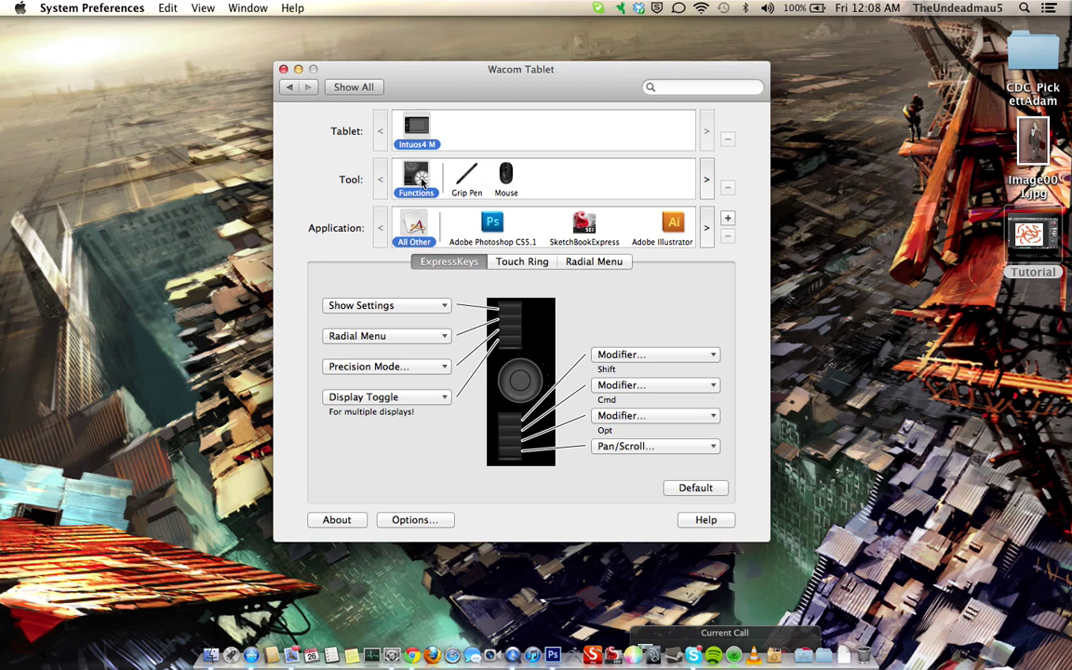
{"action": "left_click", "coordinate": [706, 227]}
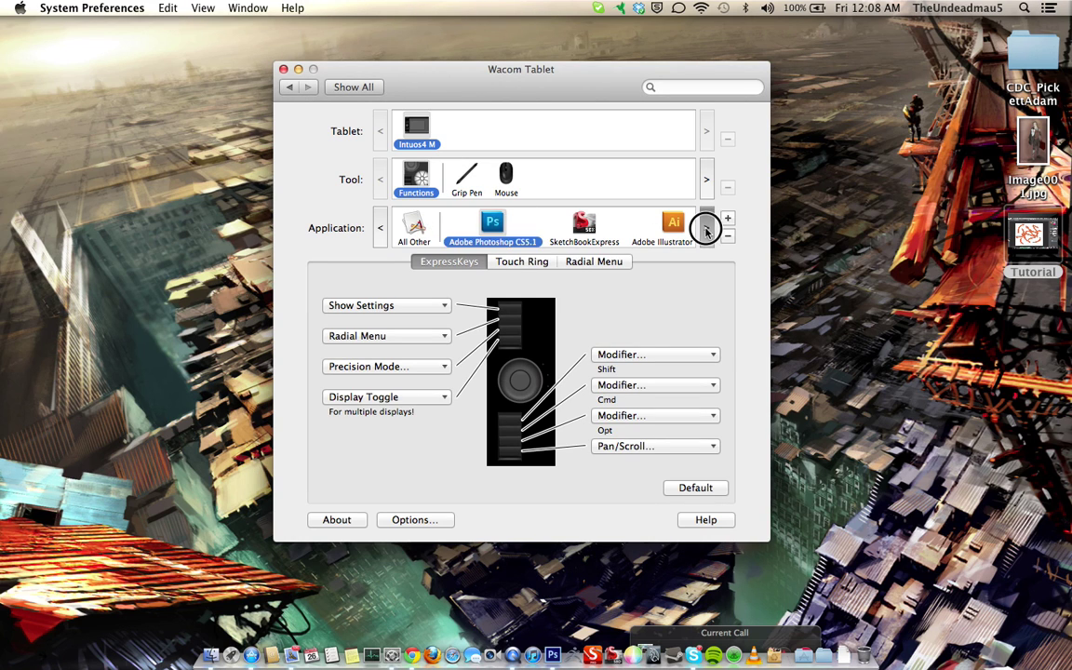
{"action": "left_click", "coordinate": [706, 227]}
{"action": "left_click", "coordinate": [706, 227]}
{"action": "left_click", "coordinate": [706, 228]}
{"action": "left_click", "coordinate": [705, 227]}
{"action": "left_click", "coordinate": [706, 227]}
{"action": "left_click", "coordinate": [649, 227]}
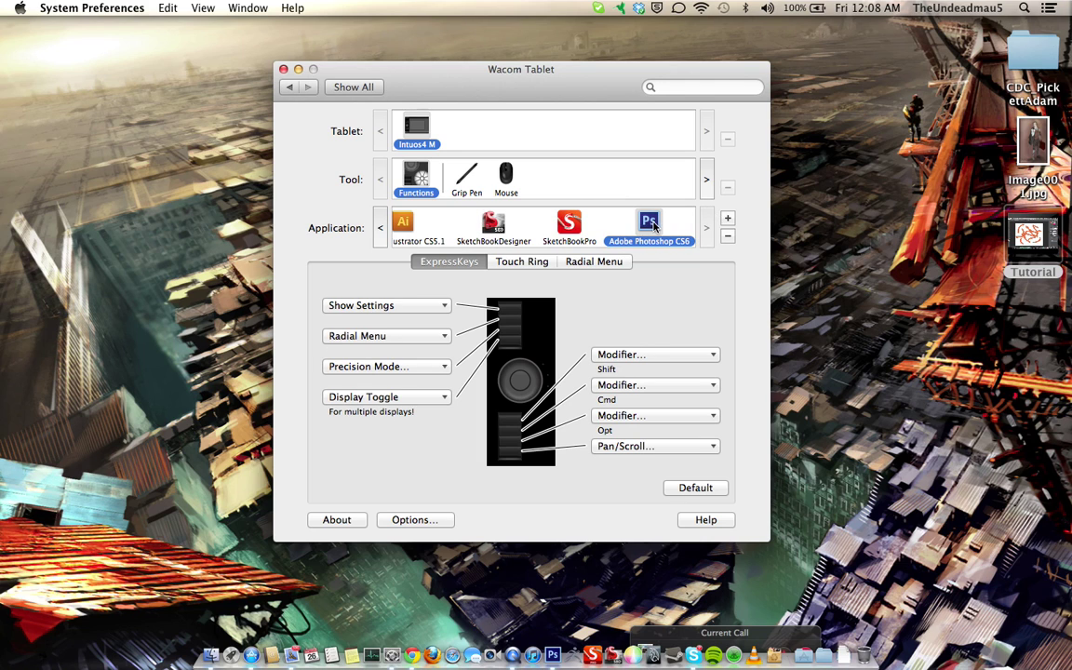
{"action": "left_click", "coordinate": [446, 307]}
{"action": "mouse_move", "coordinate": [403, 327]}
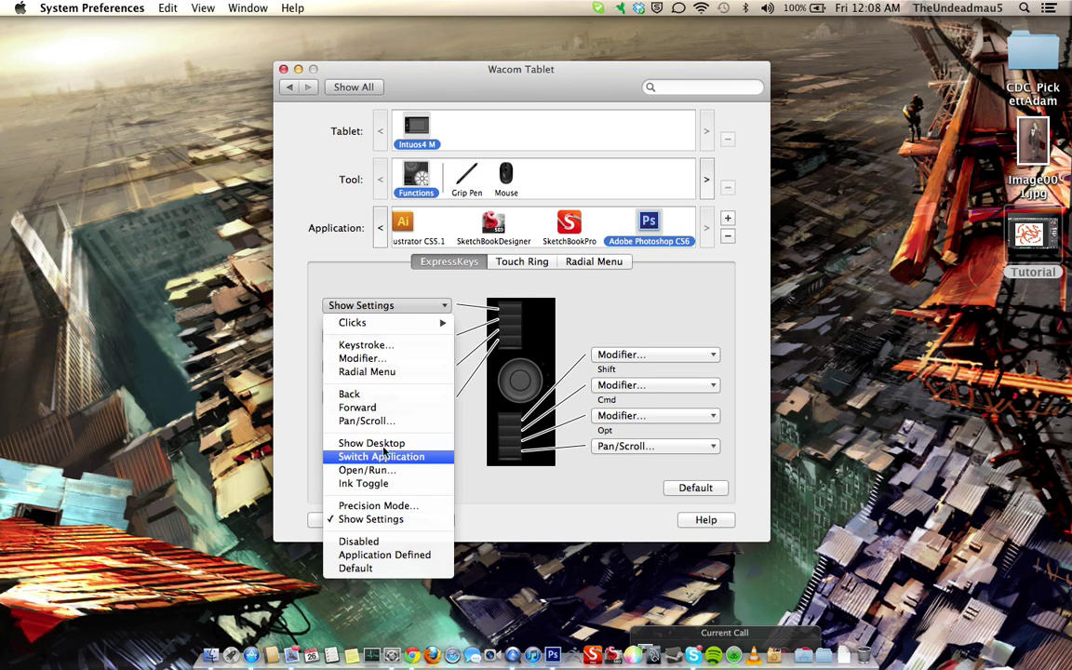
Assign the top ExpressKey a Cmd+F7 keystroke named FlipH
{"action": "left_click", "coordinate": [366, 346]}
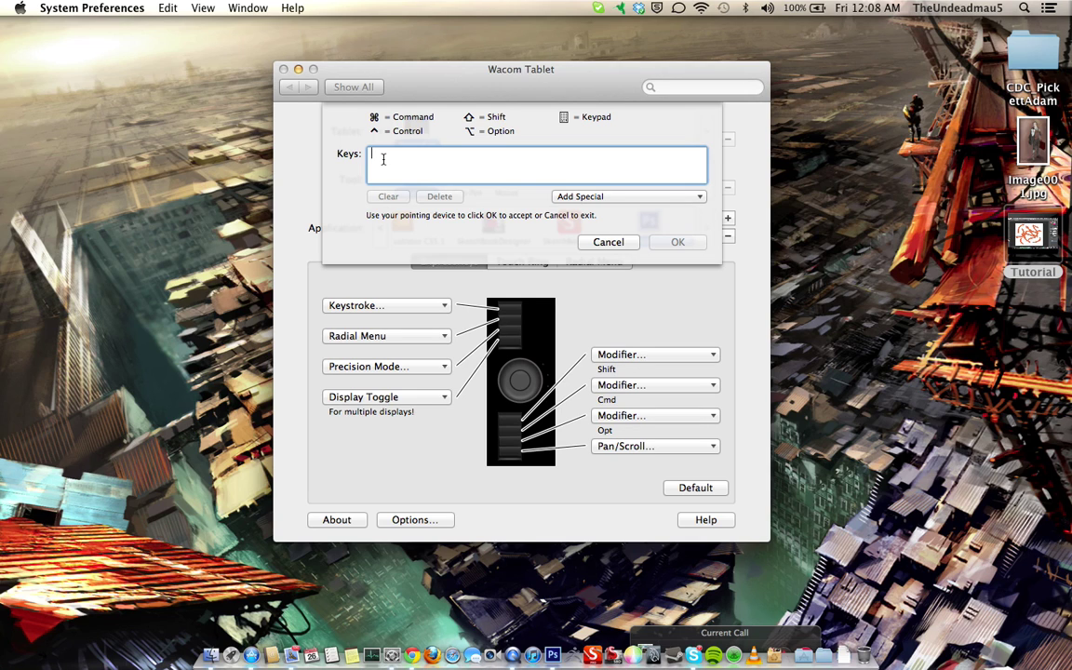
{"action": "key", "text": "super+z"}
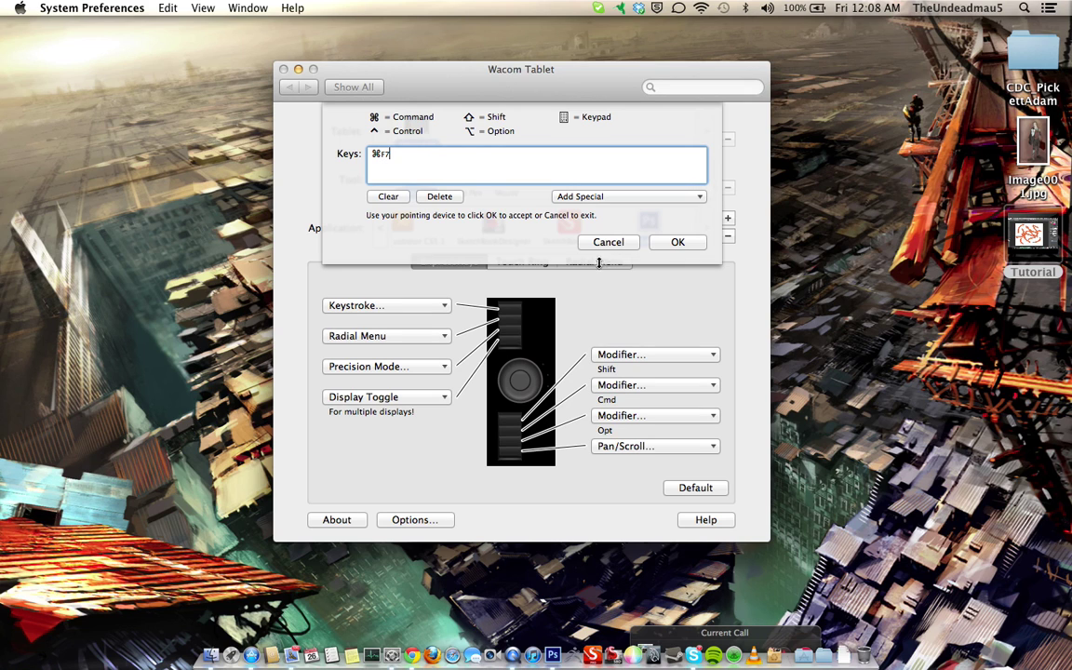
{"action": "left_click", "coordinate": [677, 242]}
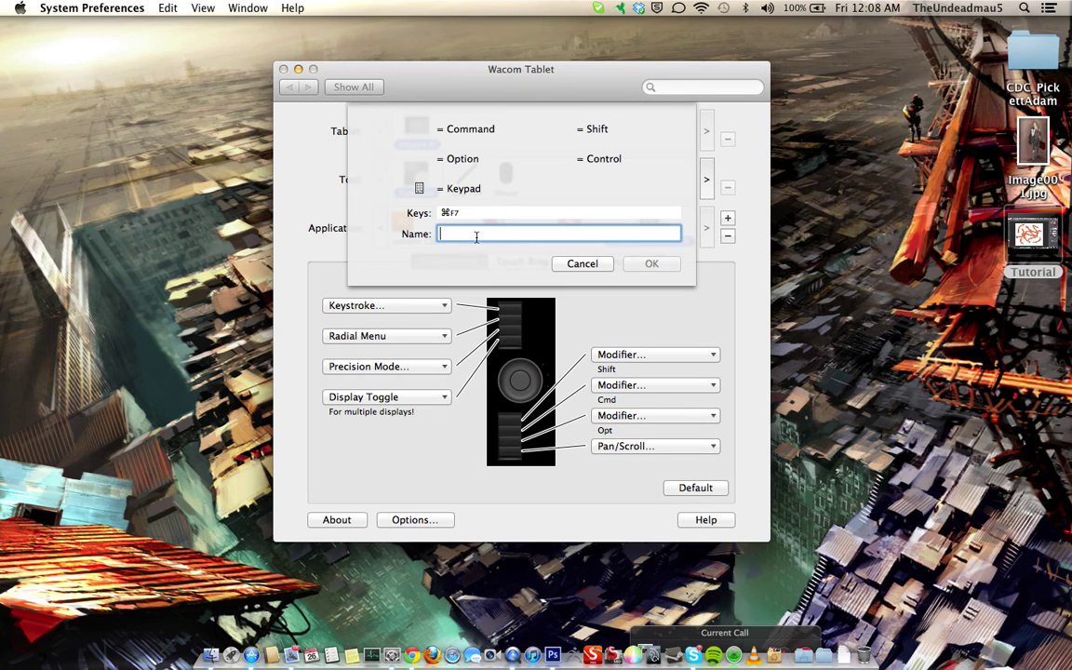
{"action": "type", "text": "FlipH"}
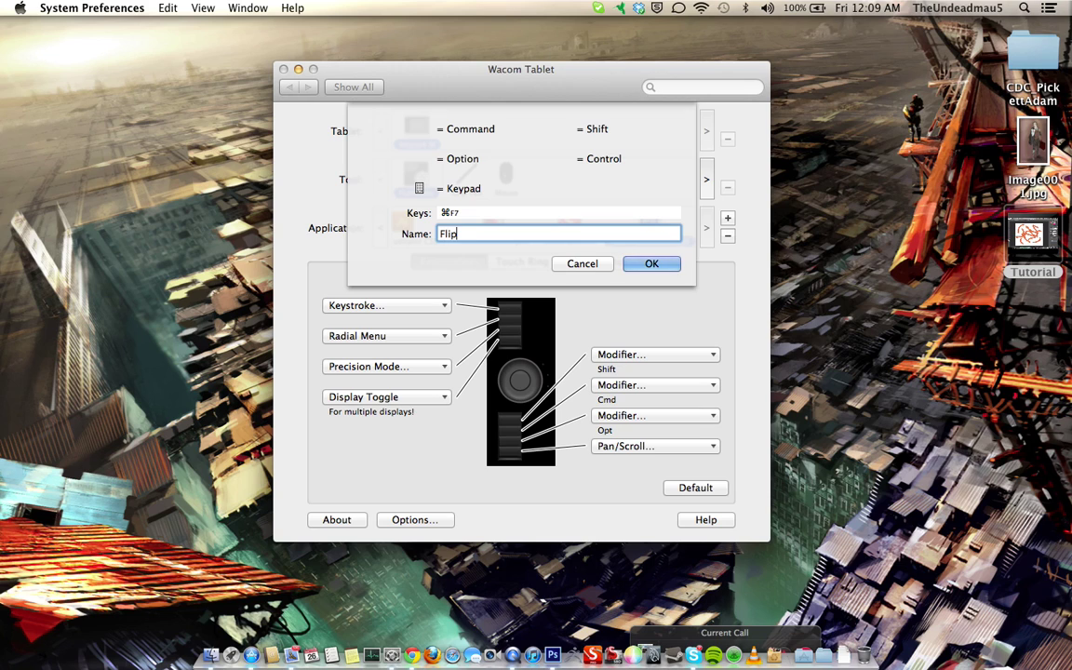
{"action": "left_click", "coordinate": [652, 263]}
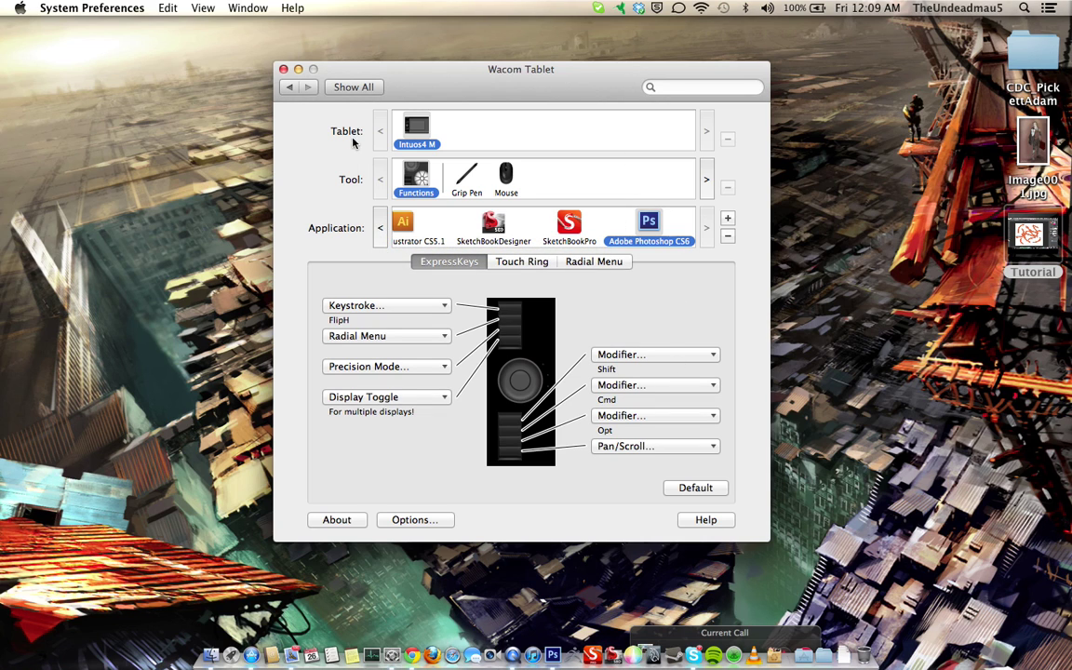
Quit System Preferences, return to BugThing, and flip the canvas six times with the new ExpressKey
{"action": "left_click", "coordinate": [285, 70]}
{"action": "left_click", "coordinate": [552, 643]}
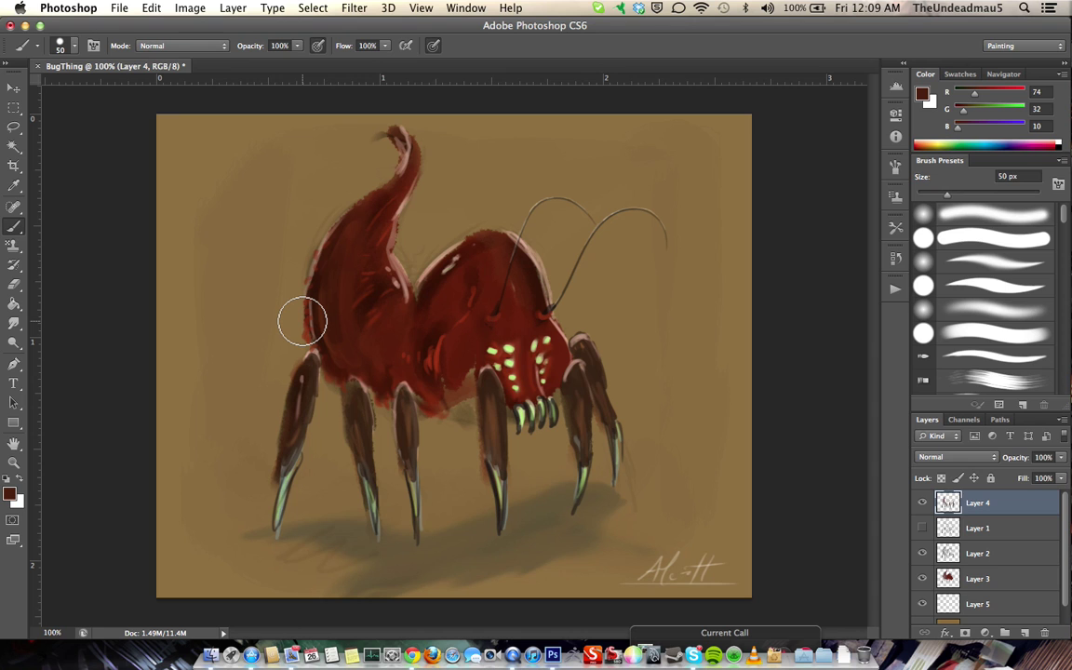
{"action": "key", "text": "ctrl+shift+h"}
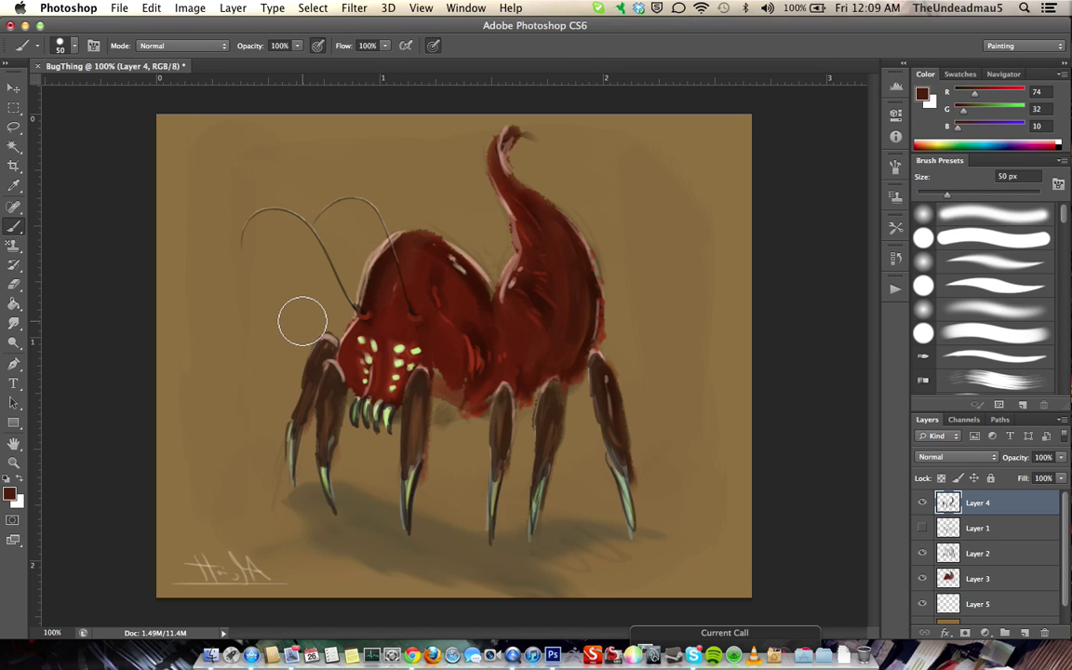
{"action": "key", "text": "ctrl+shift+h"}
{"action": "key", "text": "ctrl+shift+h"}
{"action": "key", "text": "ctrl+shift+h"}
{"action": "key", "text": "ctrl+shift+h"}
{"action": "key", "text": "ctrl+shift+h"}
{"action": "key", "text": "ctrl+shift+h"}
{"action": "key", "text": "ctrl+shift+h"}
{"action": "key", "text": "ctrl+shift+h"}
{"action": "key", "text": "ctrl+shift+h"}
{"action": "key", "text": "ctrl+shift+h"}
{"action": "key", "text": "ctrl+shift+h"}
{"action": "key", "text": "ctrl+shift+h"}
{"action": "key", "text": "ctrl+shift+h"}
{"action": "key", "text": "ctrl+shift+h"}
{"action": "key", "text": "ctrl+shift+h"}
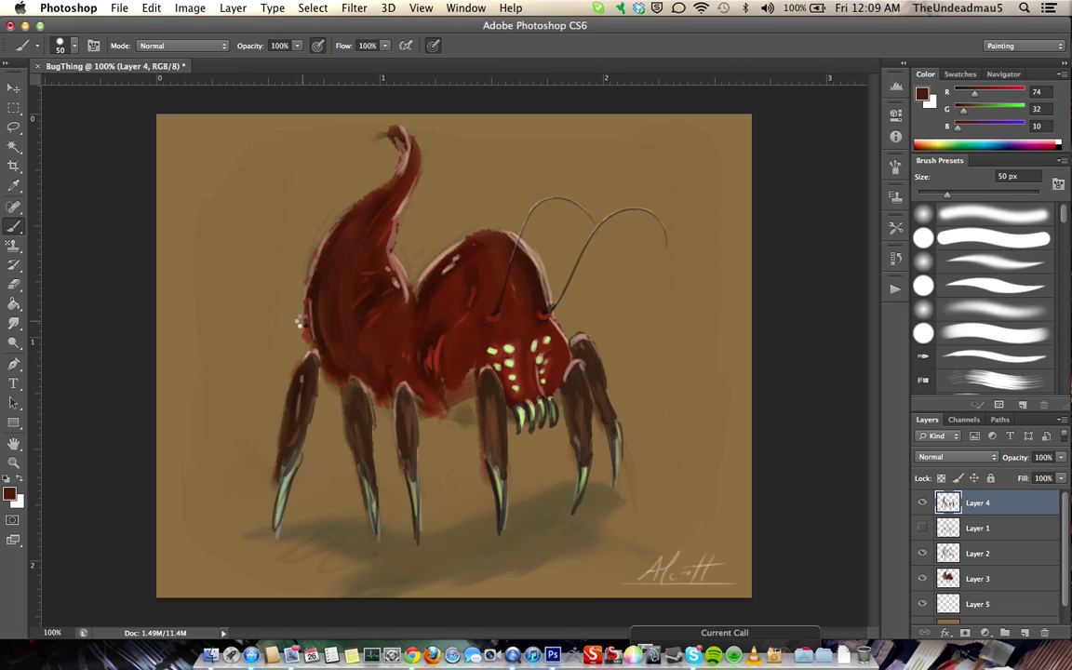
{"action": "key", "text": "ctrl+shift+h"}
{"action": "key", "text": "ctrl+shift+h"}
{"action": "key", "text": "ctrl+shift+h"}
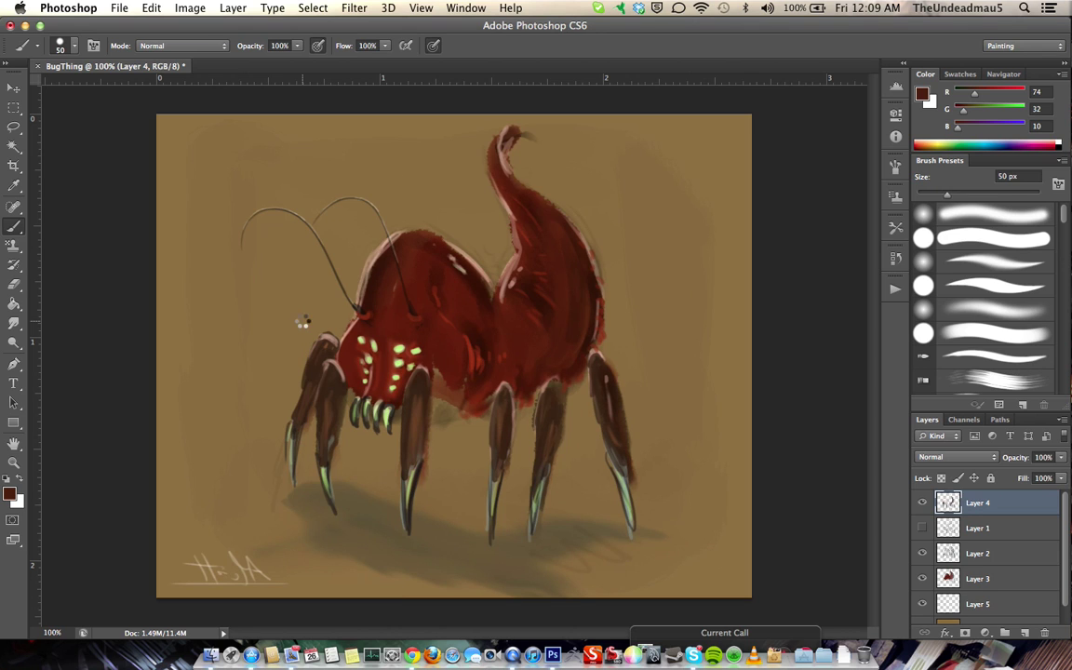
{"action": "key", "text": "ctrl+shift+h"}
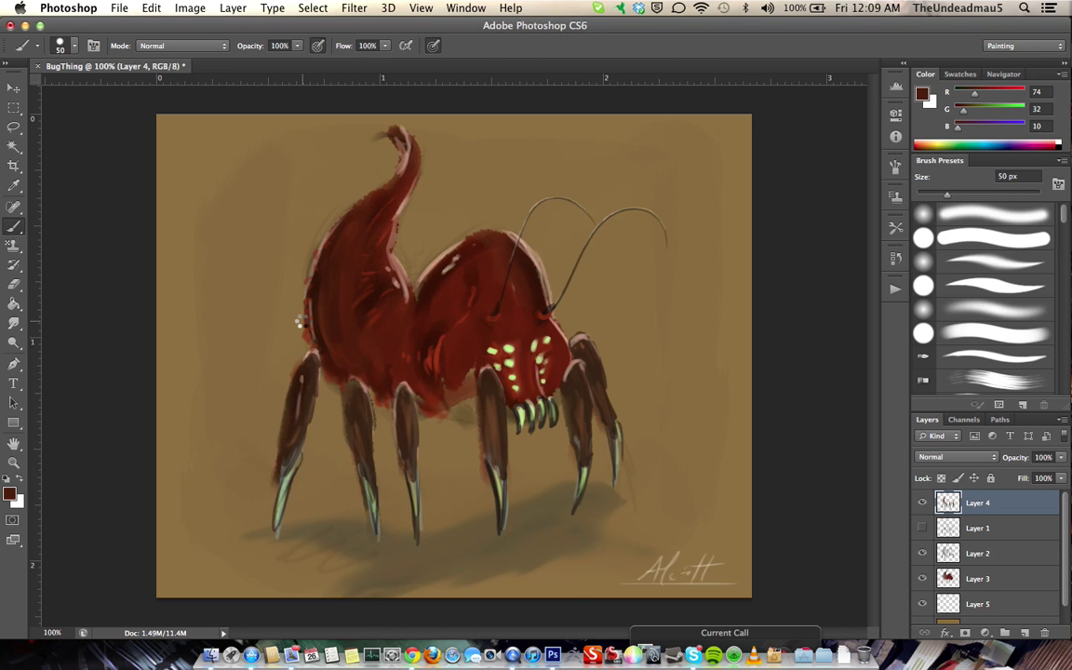
{"action": "key", "text": "ctrl+shift+h"}
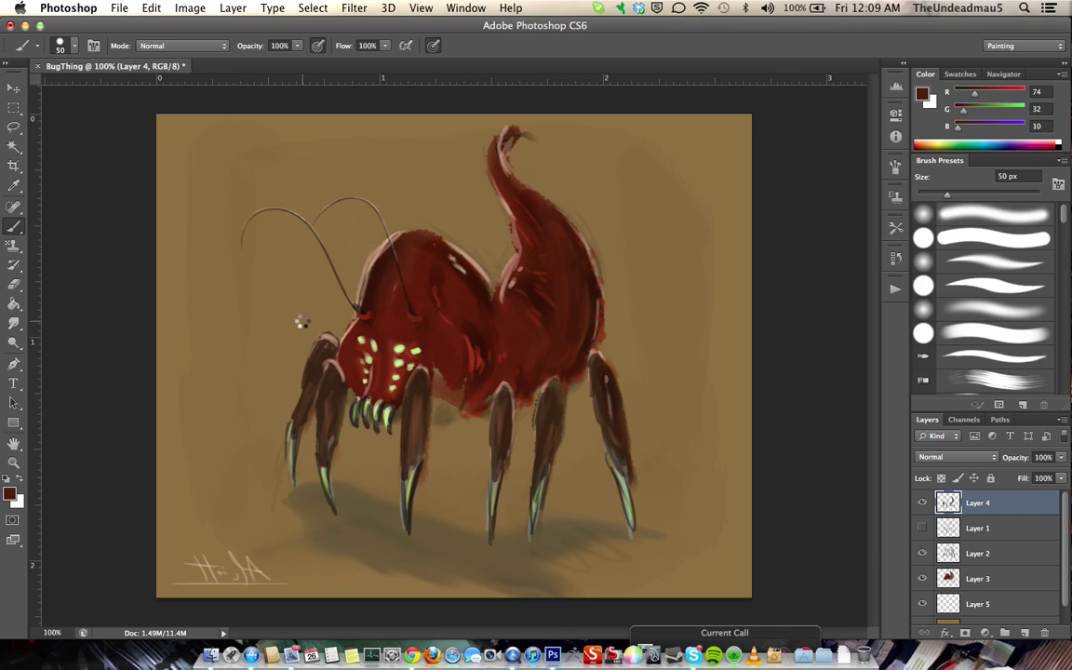
{"action": "key", "text": "ctrl+shift+h"}
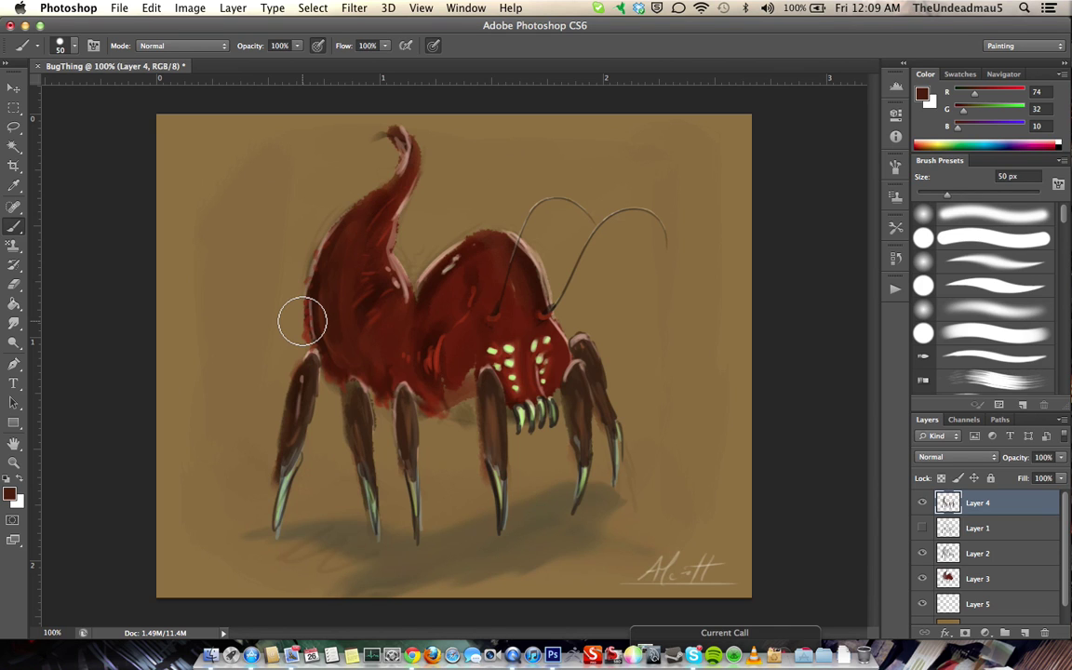